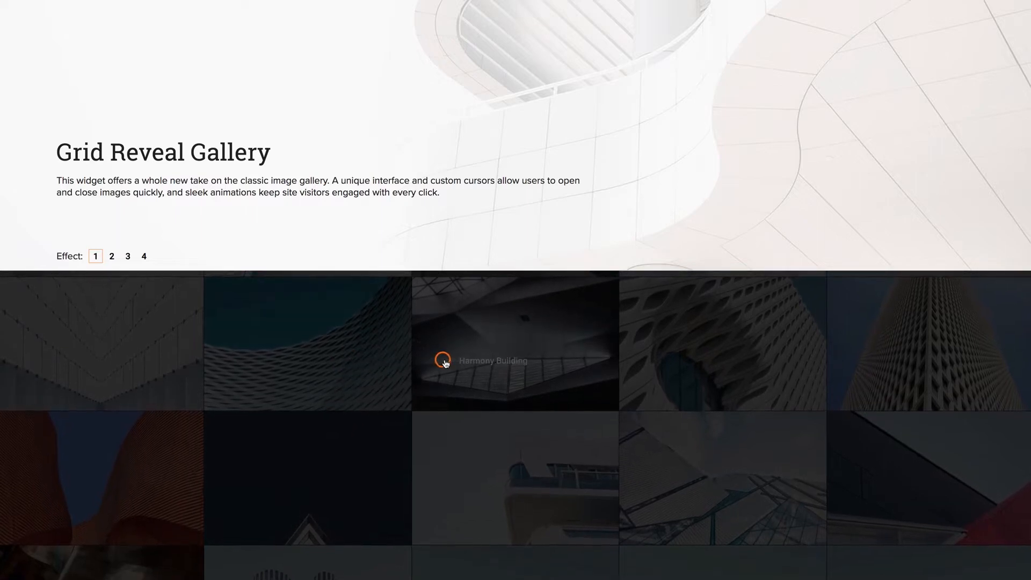
Open the Harmony Building image in the demo gallery and close it again.
click(470, 350)
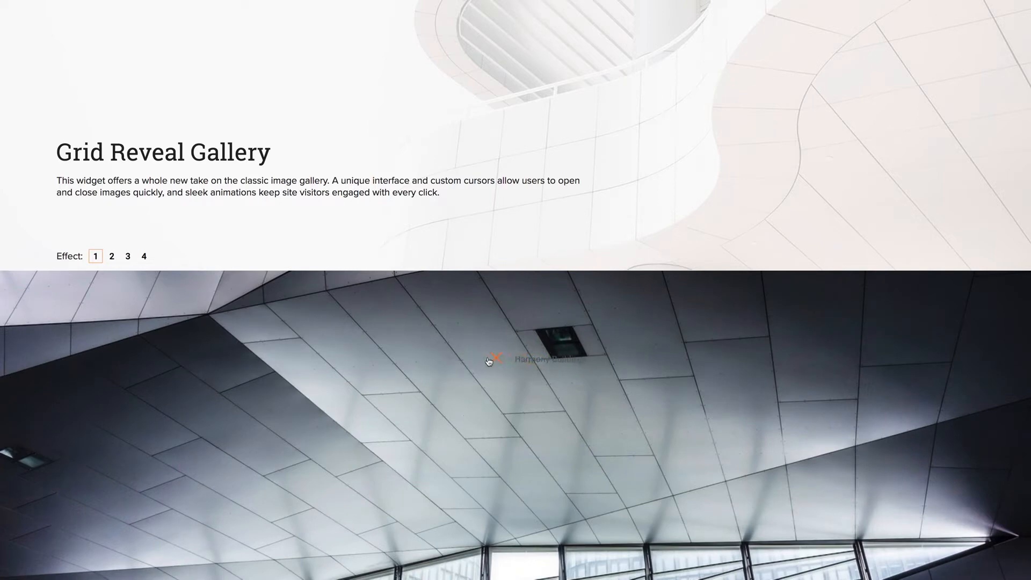
click(420, 364)
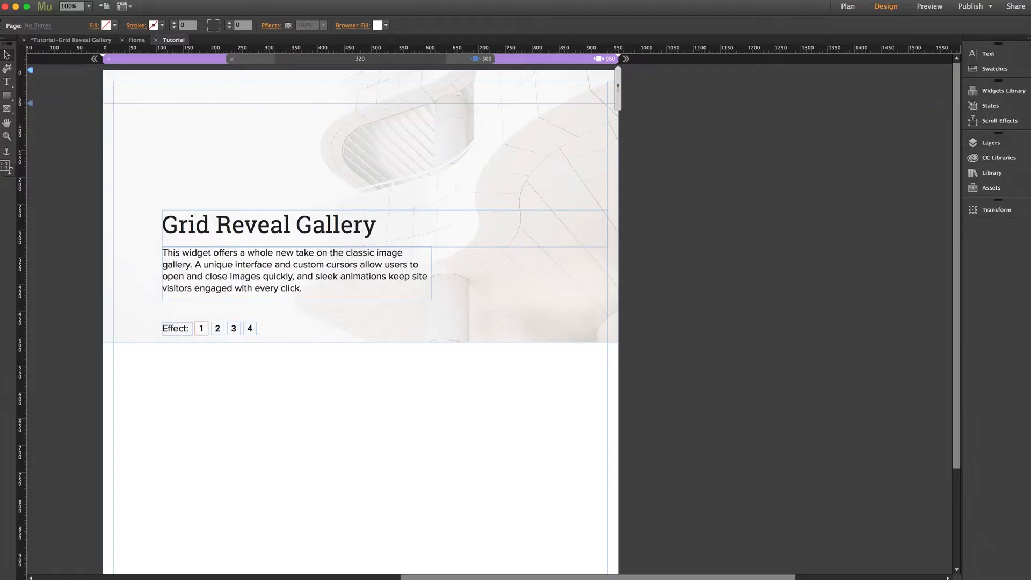
Place the Grid Reveal Gallery library widget on the page directly below the header section, at X 0 and Y 508.
scroll(427, 385, down, 3)
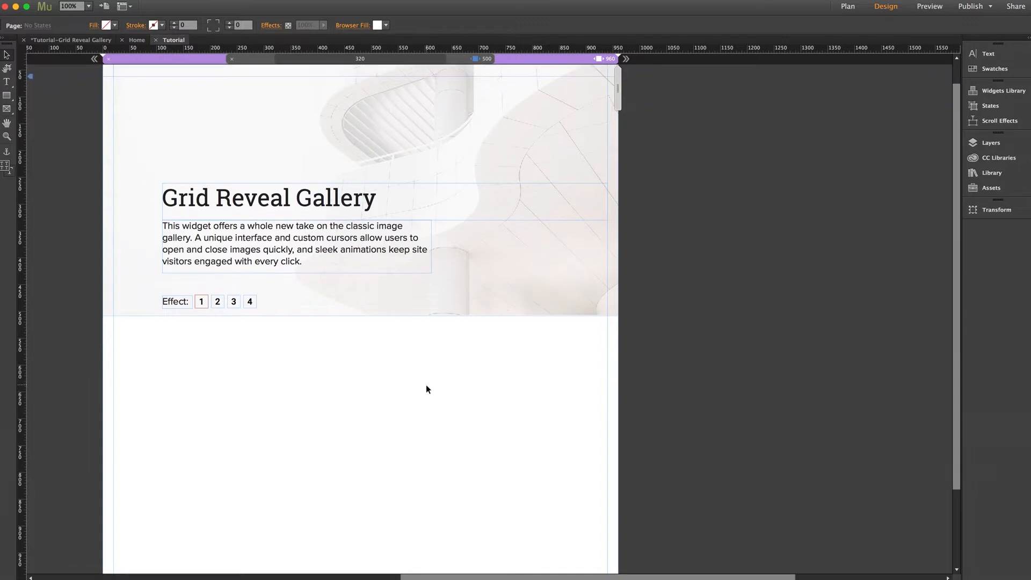
scroll(426, 386, down, 3)
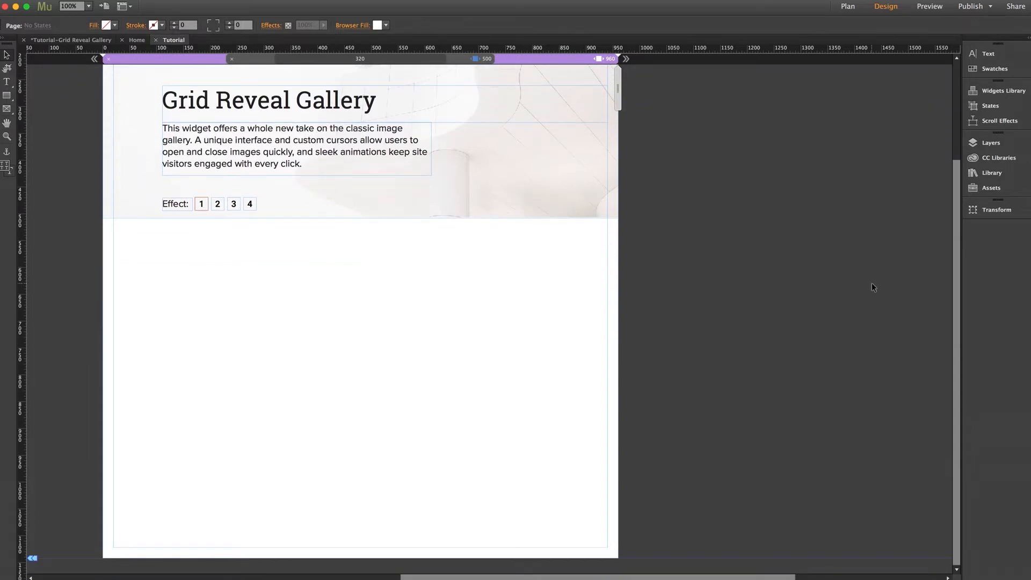
click(991, 173)
drag(892, 245, 260, 271)
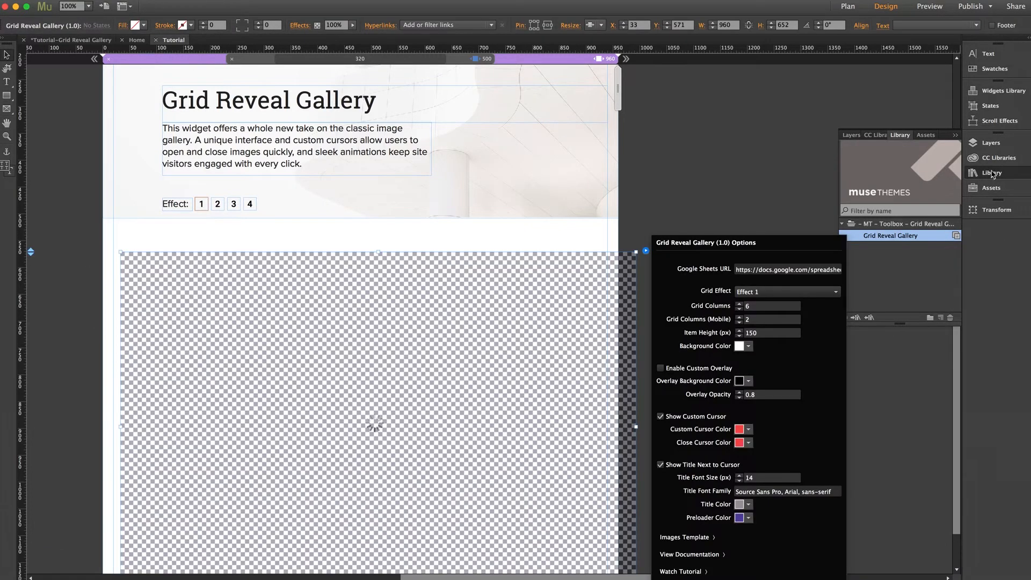
click(993, 172)
drag(417, 304, 402, 275)
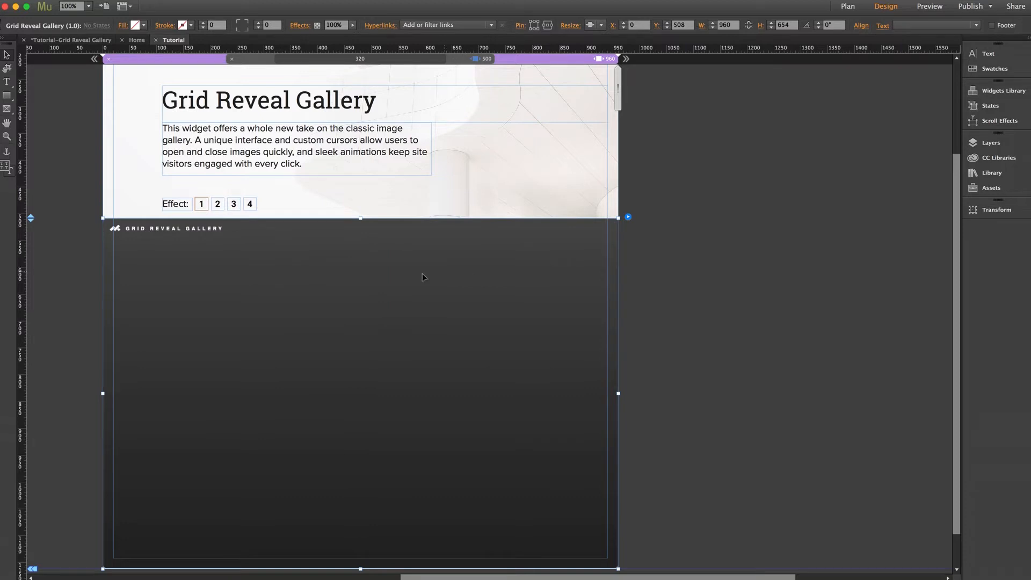
Set the gallery widget to Stretch to Browser Width and deselect it.
click(598, 26)
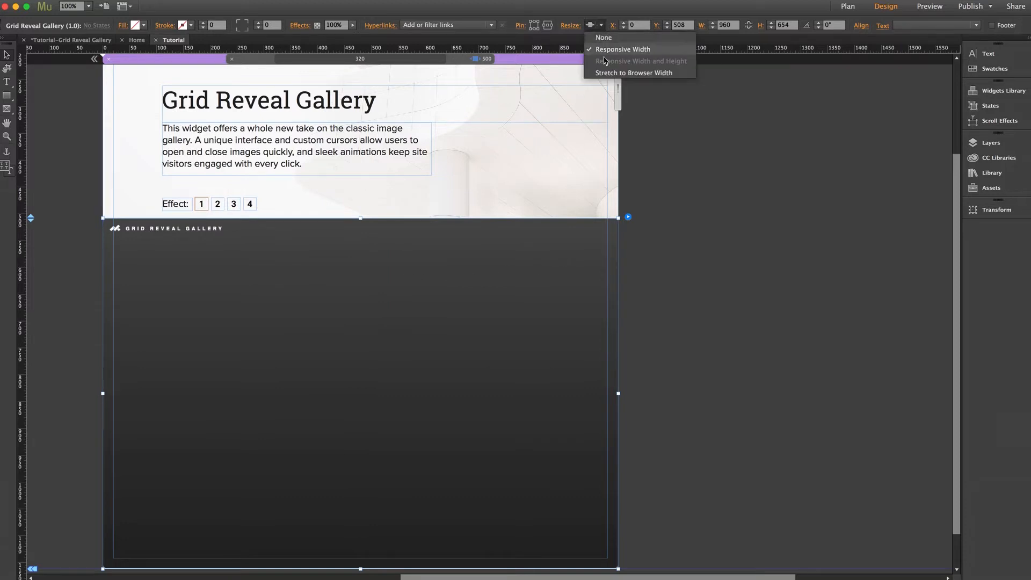
click(611, 74)
click(693, 267)
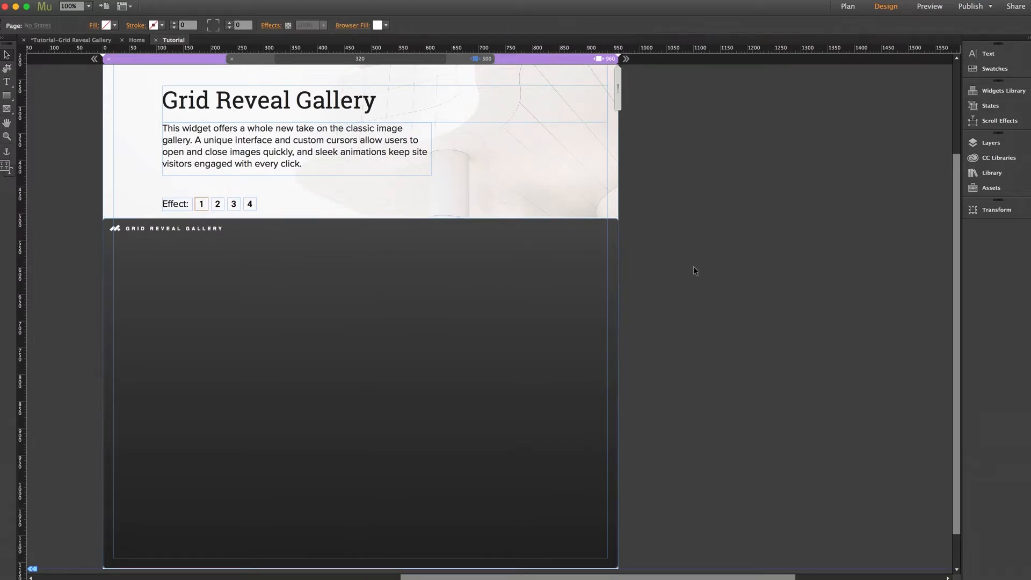
Open the gallery widget's options and follow its link to the Images Template spreadsheet.
scroll(694, 270, down, 2)
scroll(694, 270, right, 2)
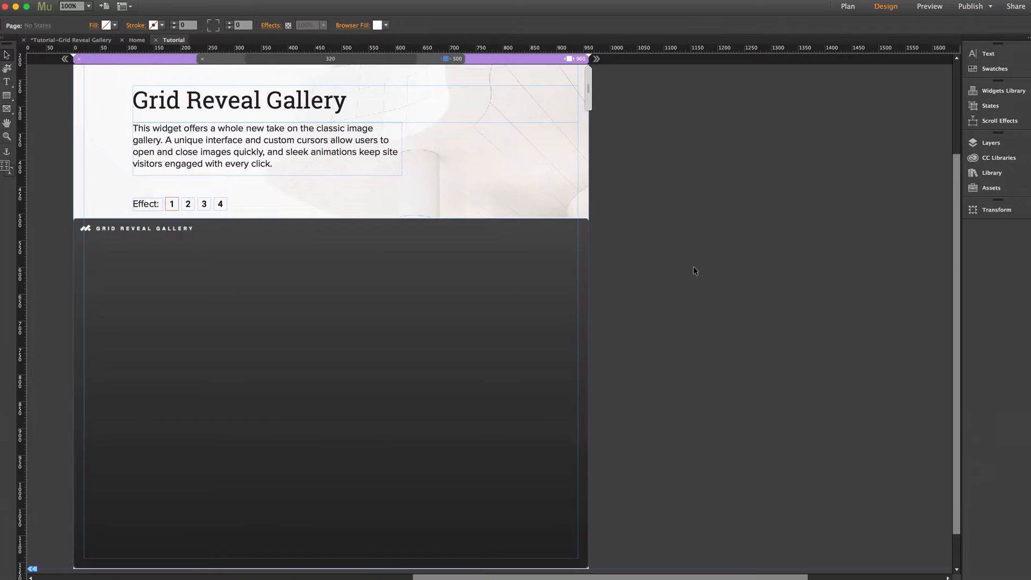
scroll(694, 271, down, 2)
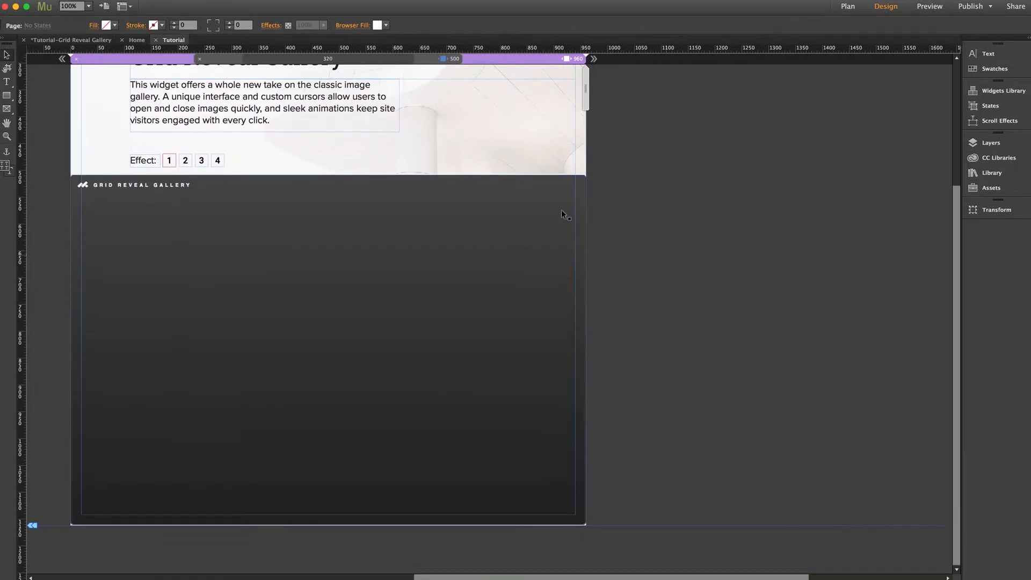
click(572, 185)
click(595, 174)
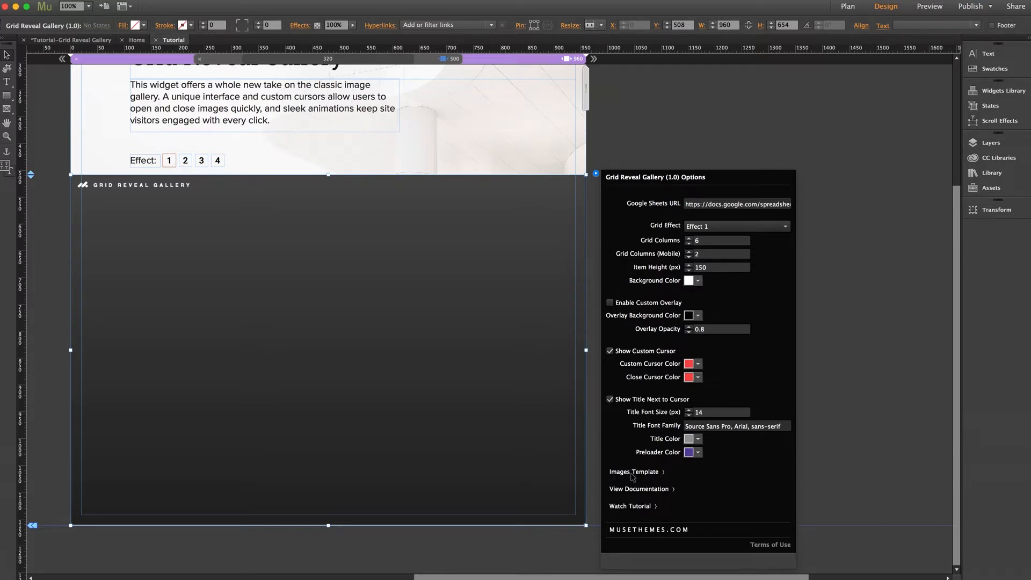
click(636, 476)
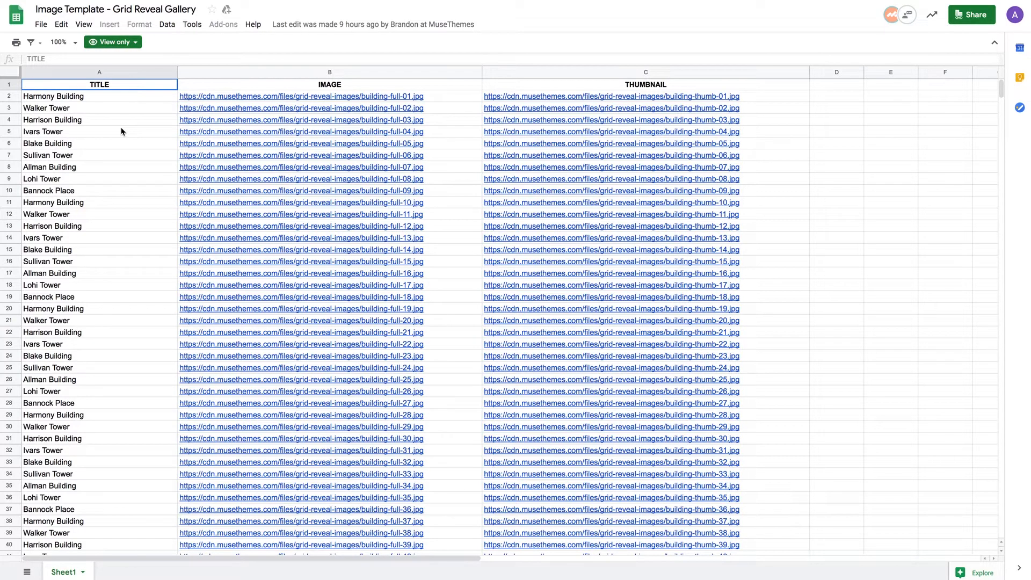
Make a copy of the template spreadsheet in My Drive, named with the owner's first name in the possessive followed by "Gallery".
click(41, 24)
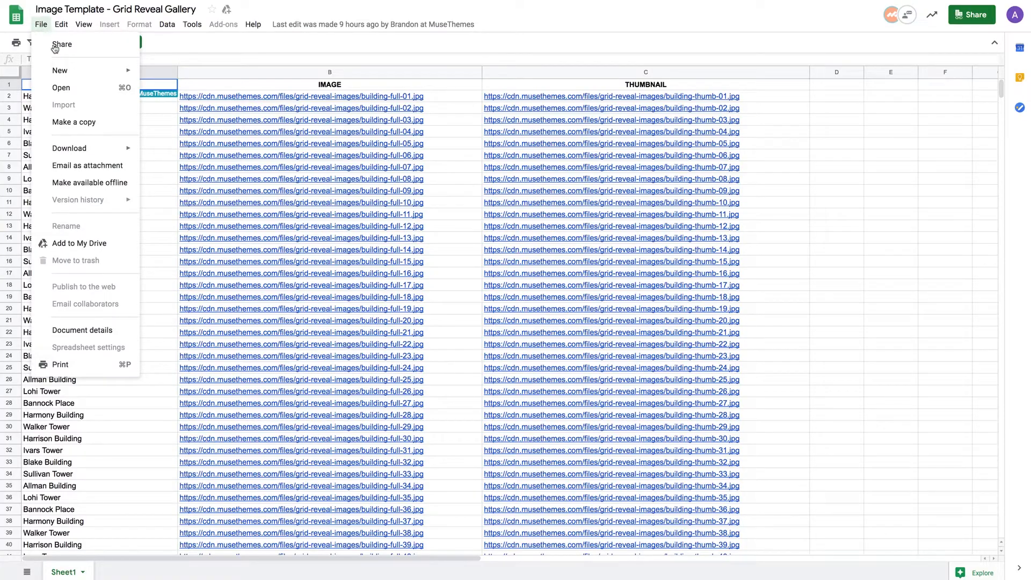
click(73, 122)
text(Ashton's Gallery)
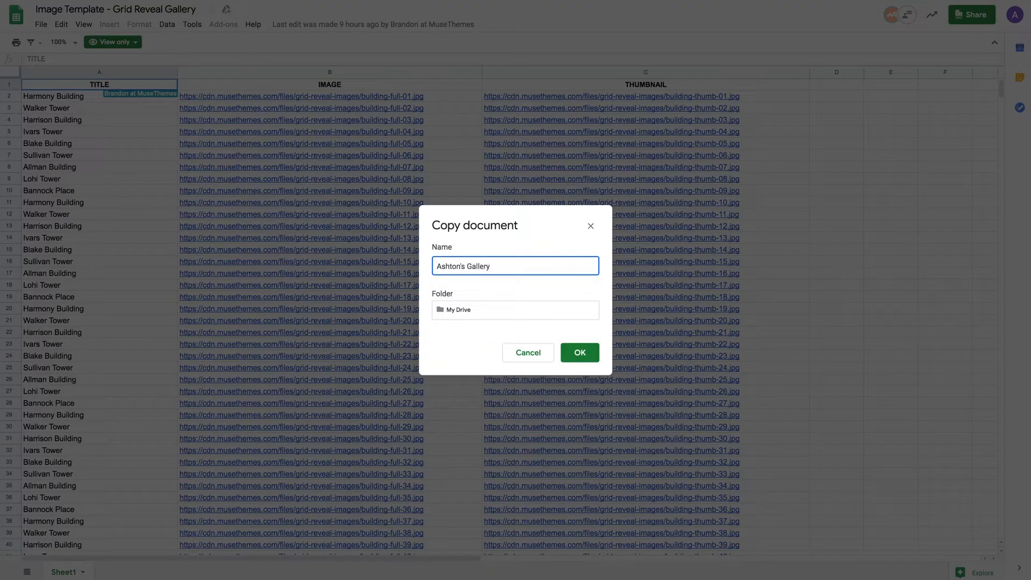
click(583, 357)
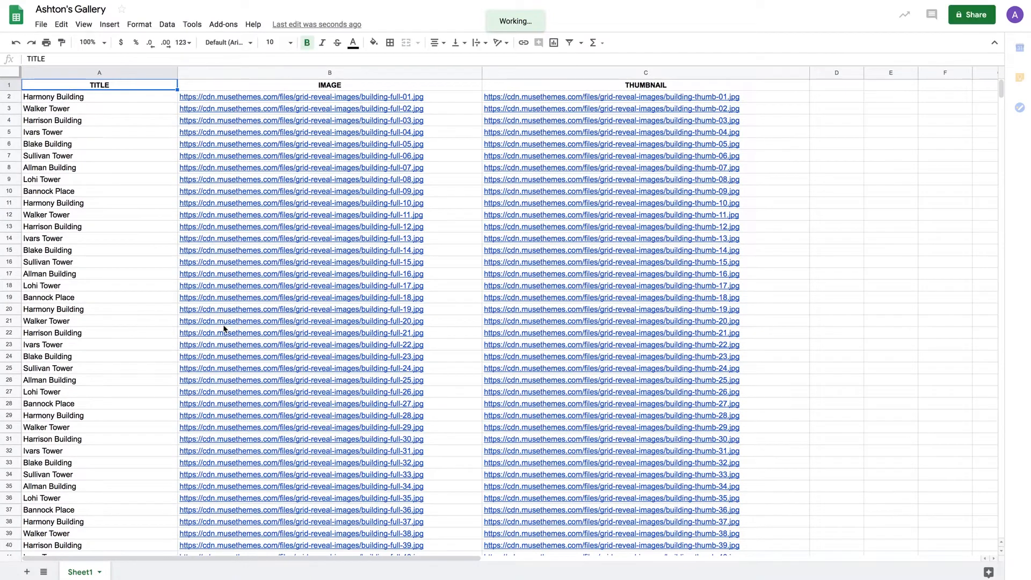
Examine the Title, Image and Thumbnail columns to see how each row defines a gallery item.
click(68, 123)
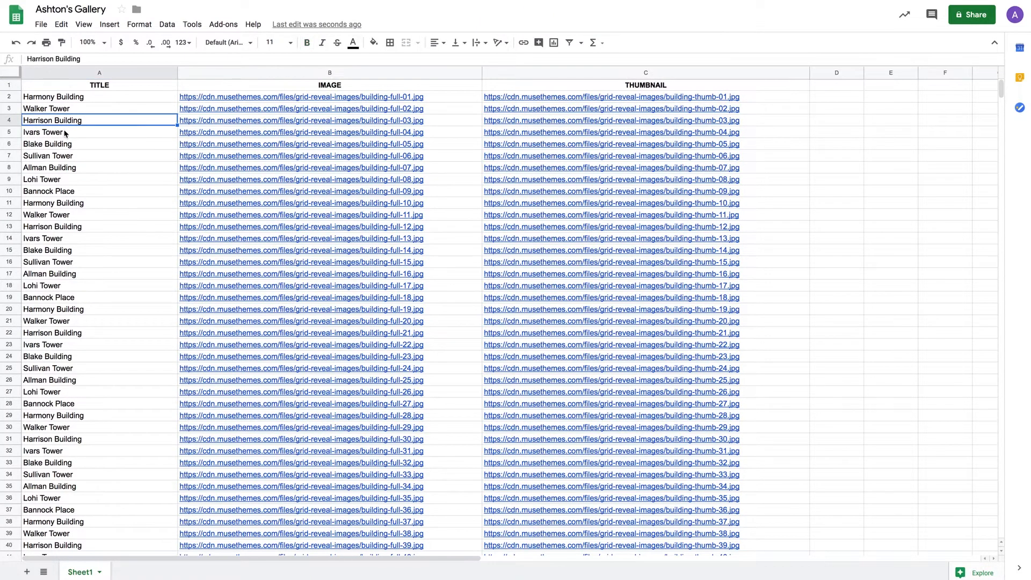
click(66, 133)
click(66, 144)
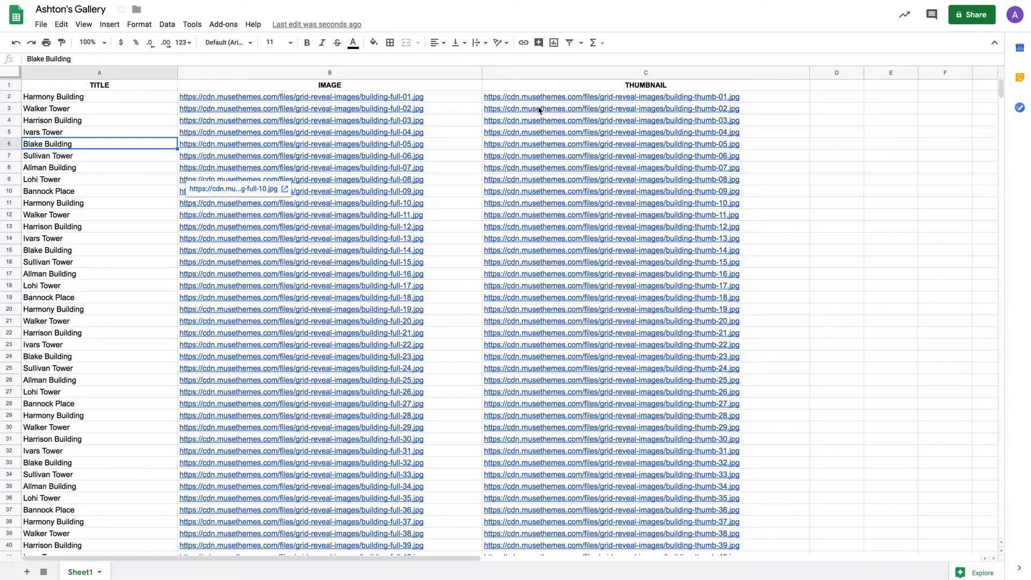
click(56, 101)
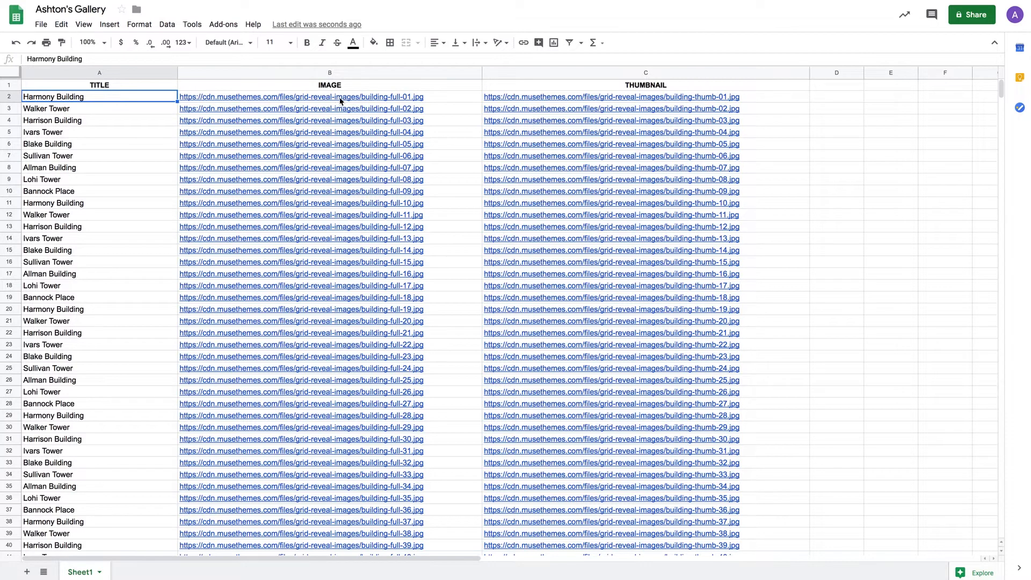
mouse_move(337, 102)
mouse_move(673, 99)
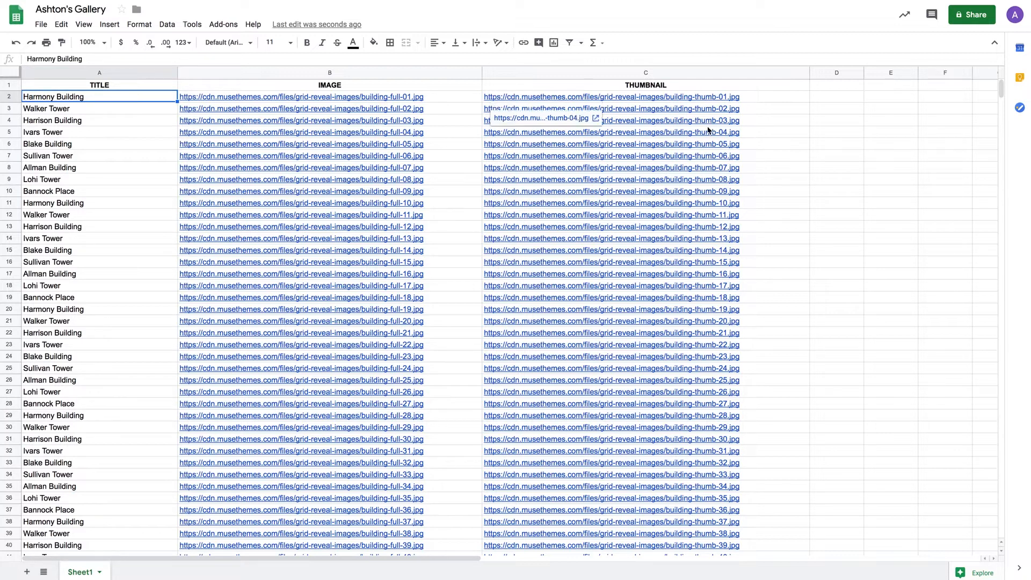
click(122, 110)
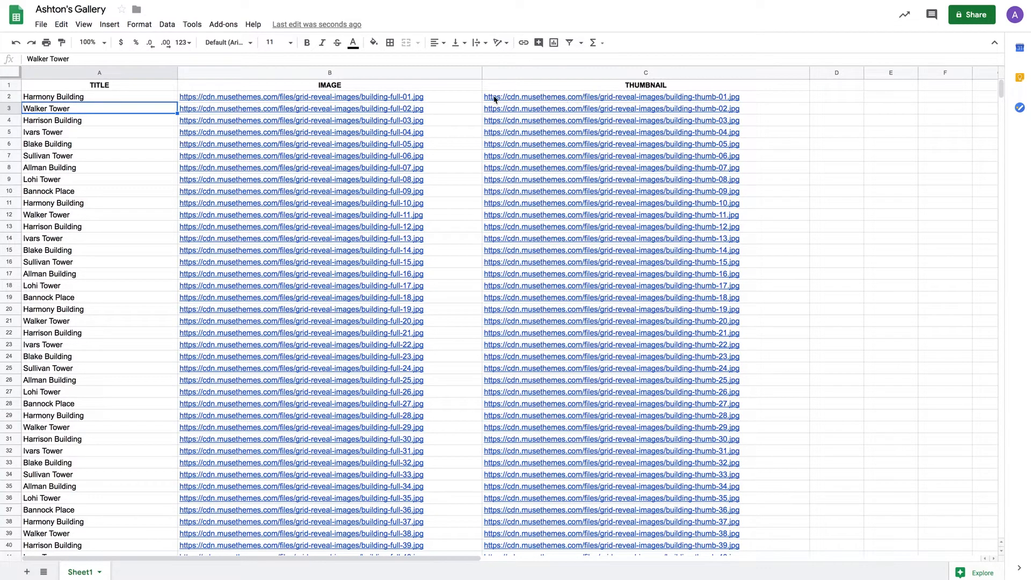
mouse_move(494, 99)
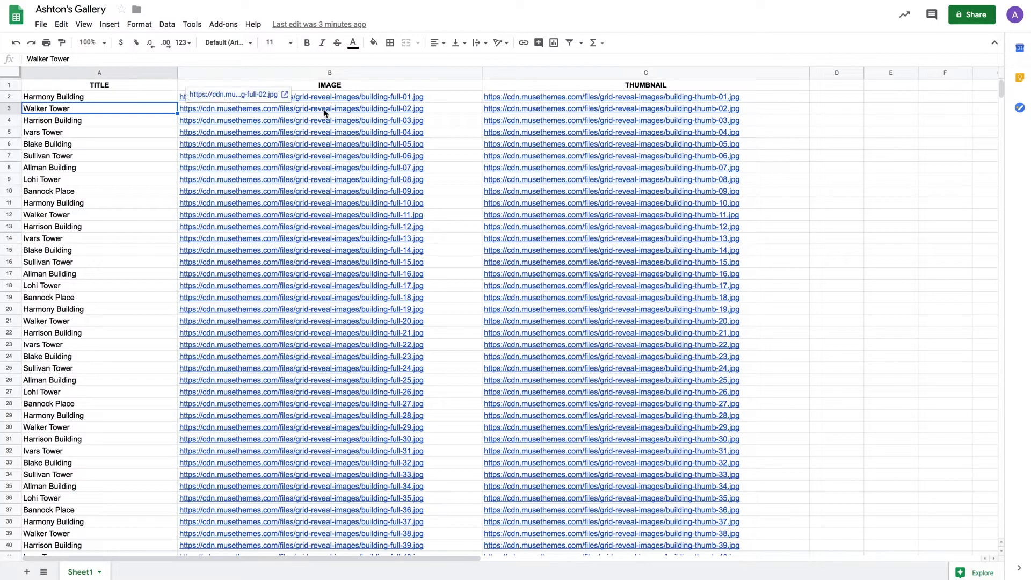
click(156, 137)
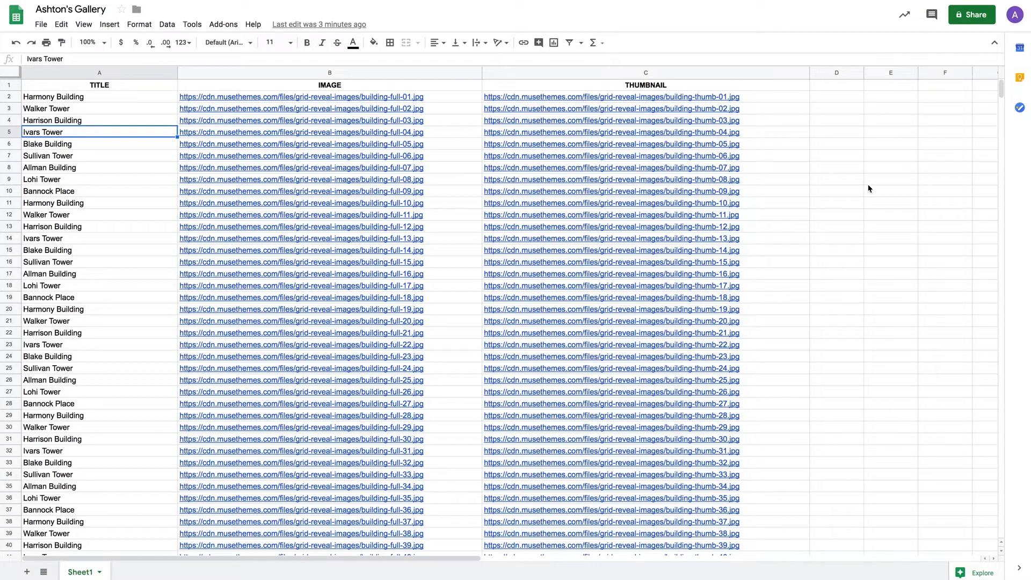
Publish the entire spreadsheet to the web as Comma-separated values (.csv) and close the publishing dialog.
click(40, 30)
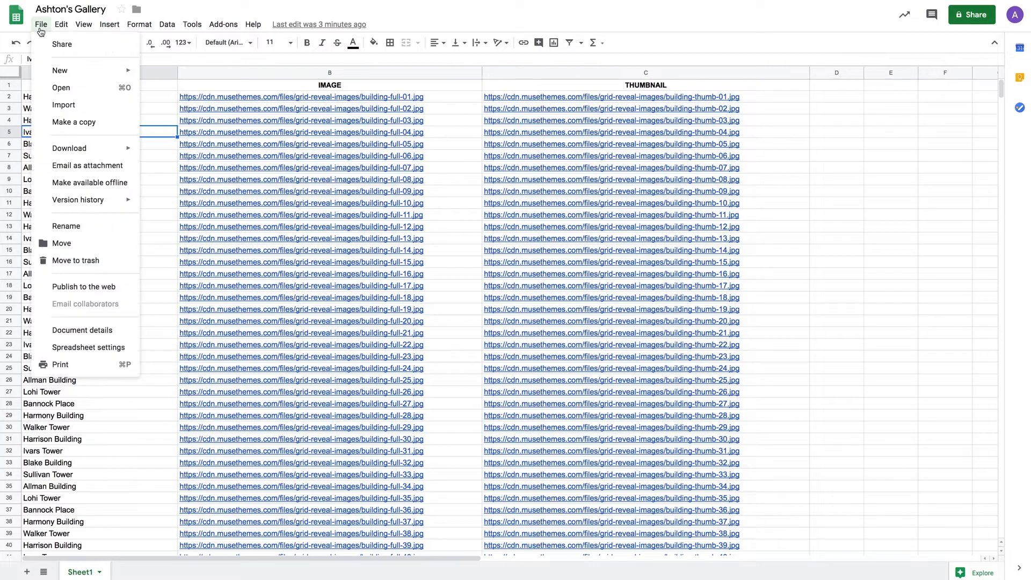
click(101, 288)
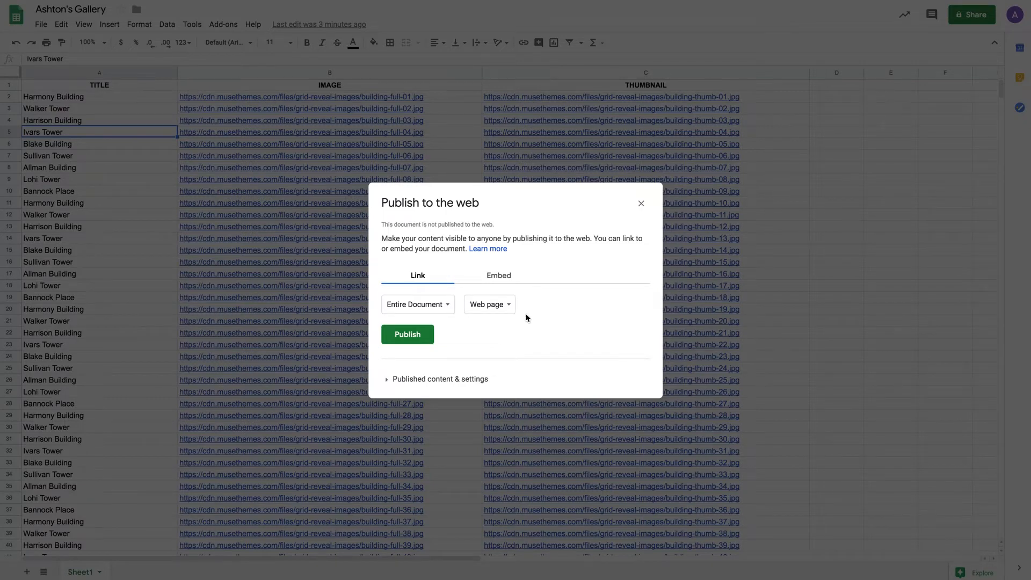
click(494, 304)
click(502, 324)
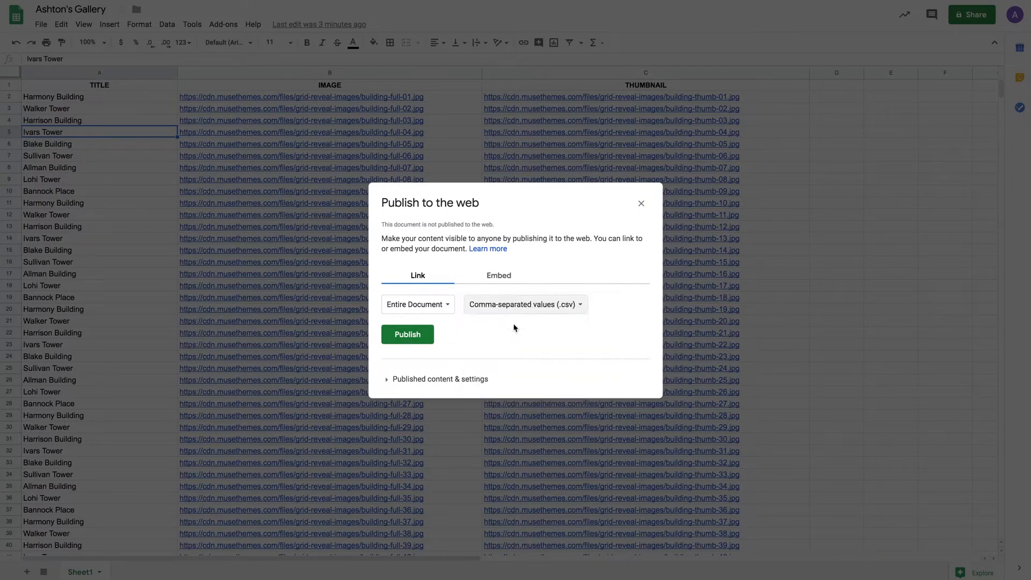
click(420, 335)
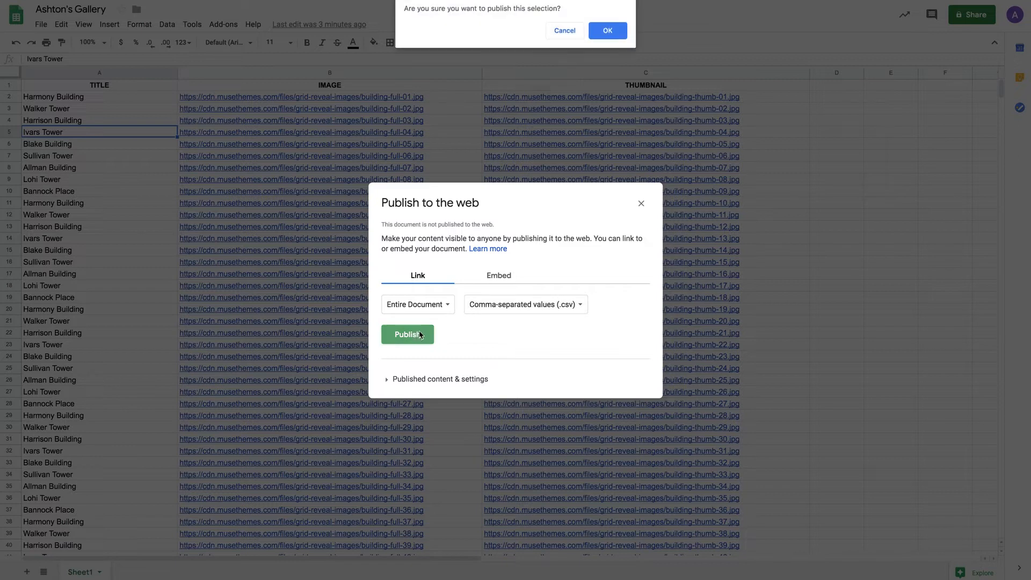
click(611, 32)
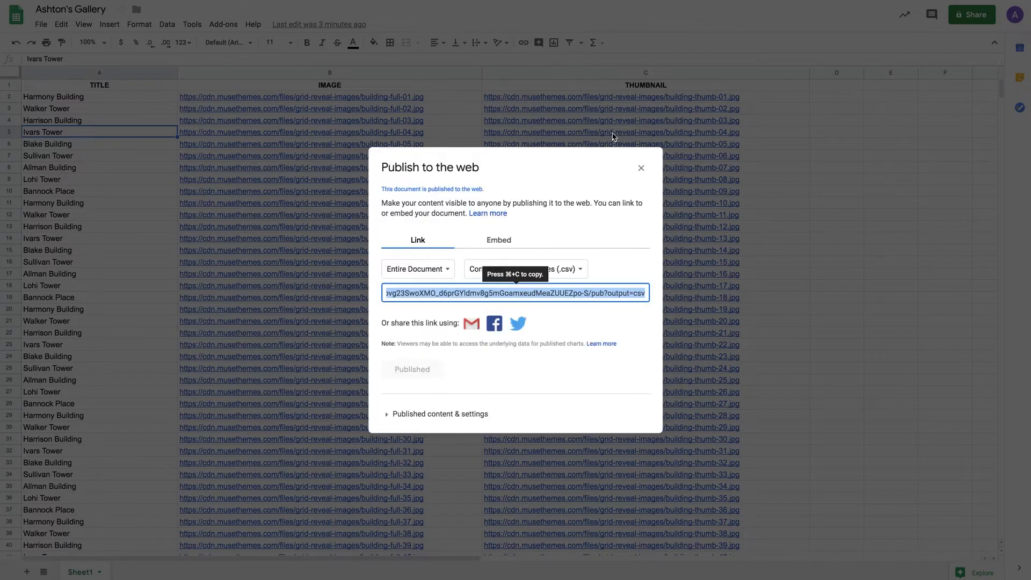
click(642, 169)
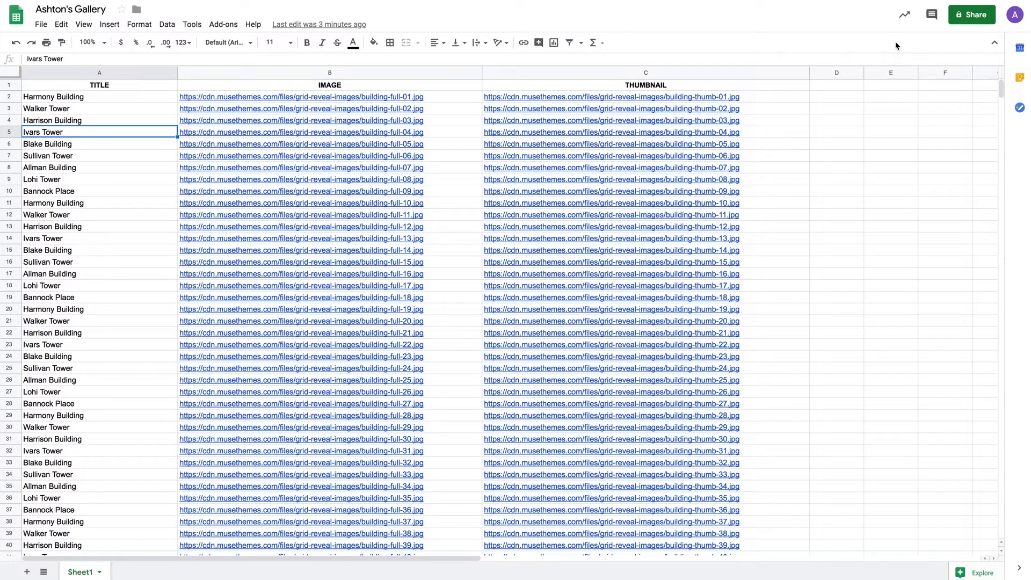
Turn on view-only link sharing for the spreadsheet and copy its shareable link.
click(970, 15)
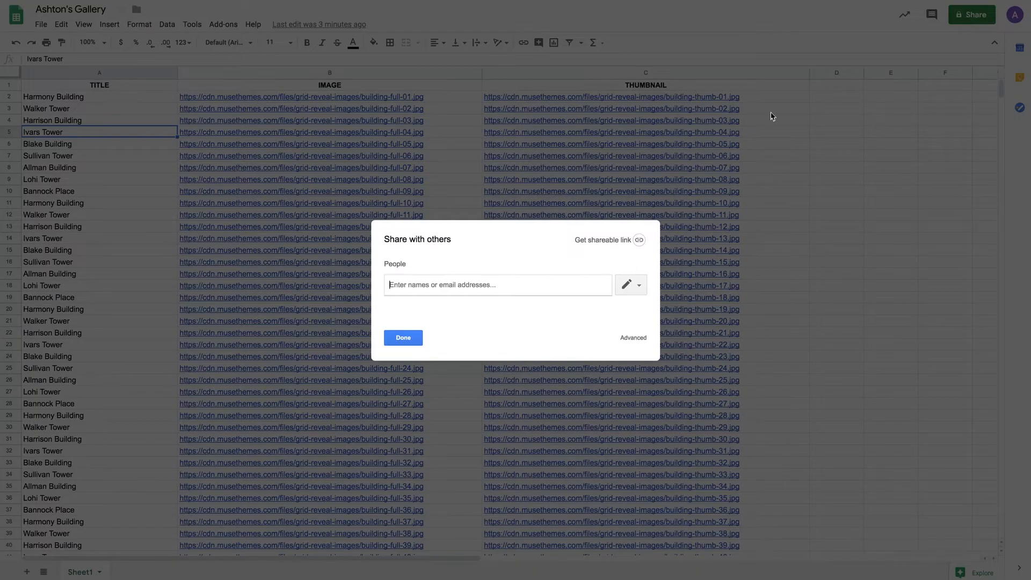
click(612, 242)
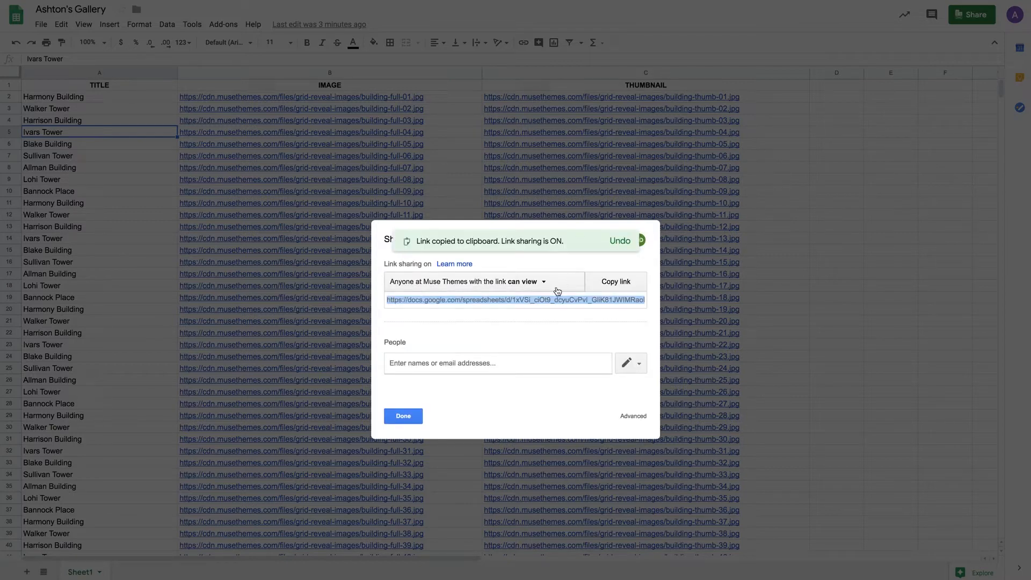
click(625, 288)
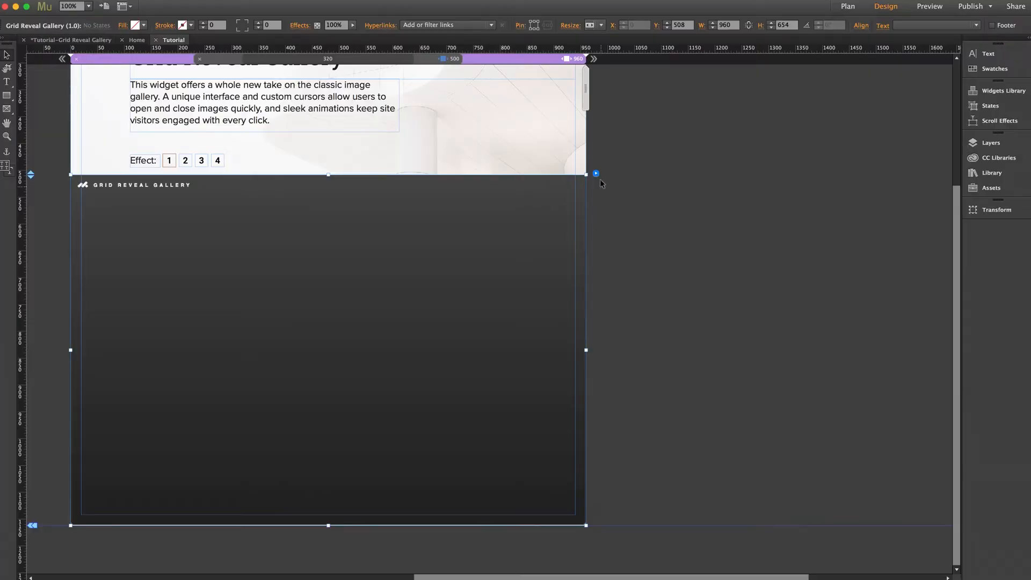
Switch to Adobe Muse and paste the copied spreadsheet link as the gallery widget's Google Sheets URL.
click(596, 173)
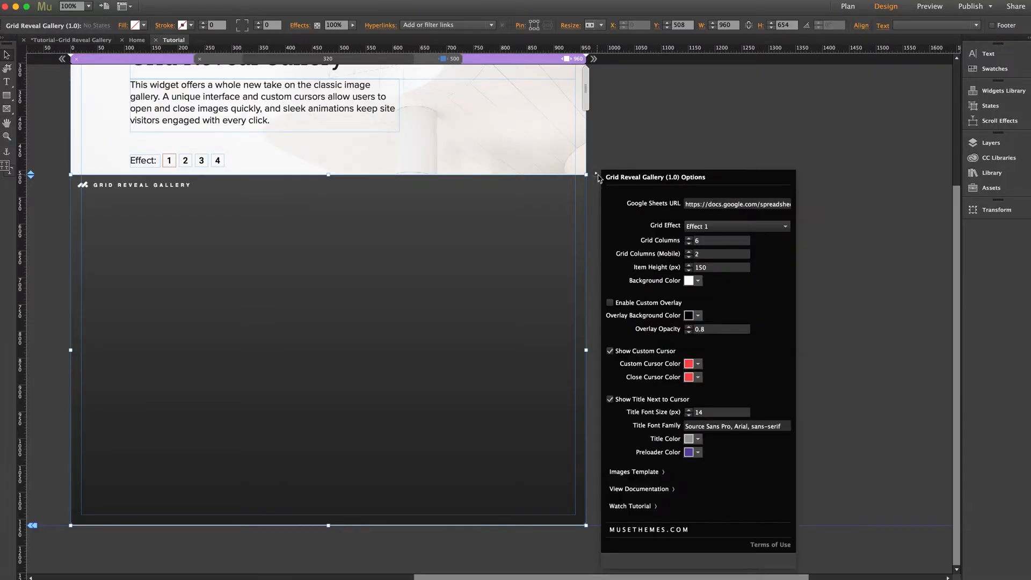
click(717, 203)
key(super+v)
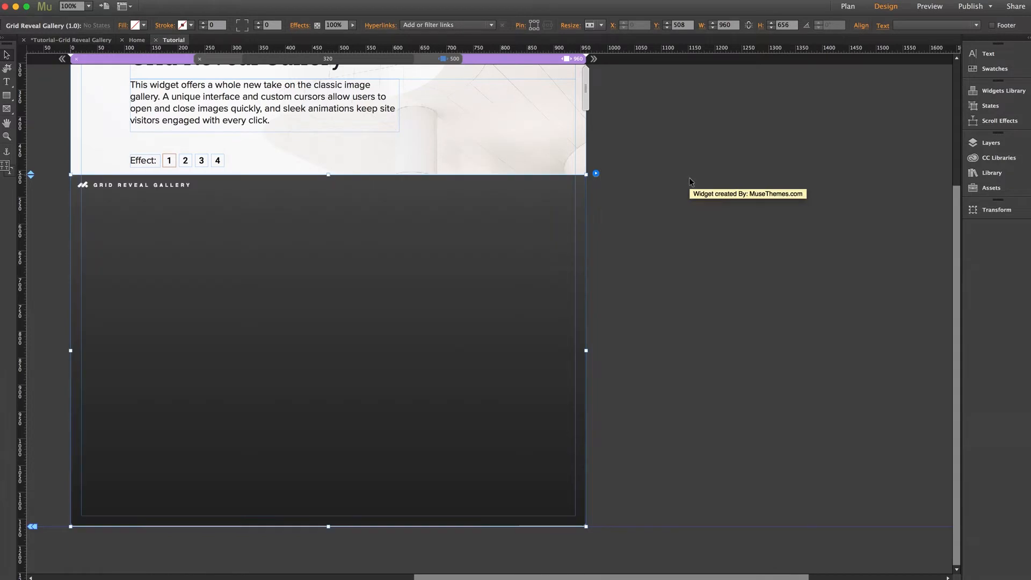
Set the Grid Reveal Gallery widget's grid effect to Effect 2.
click(596, 173)
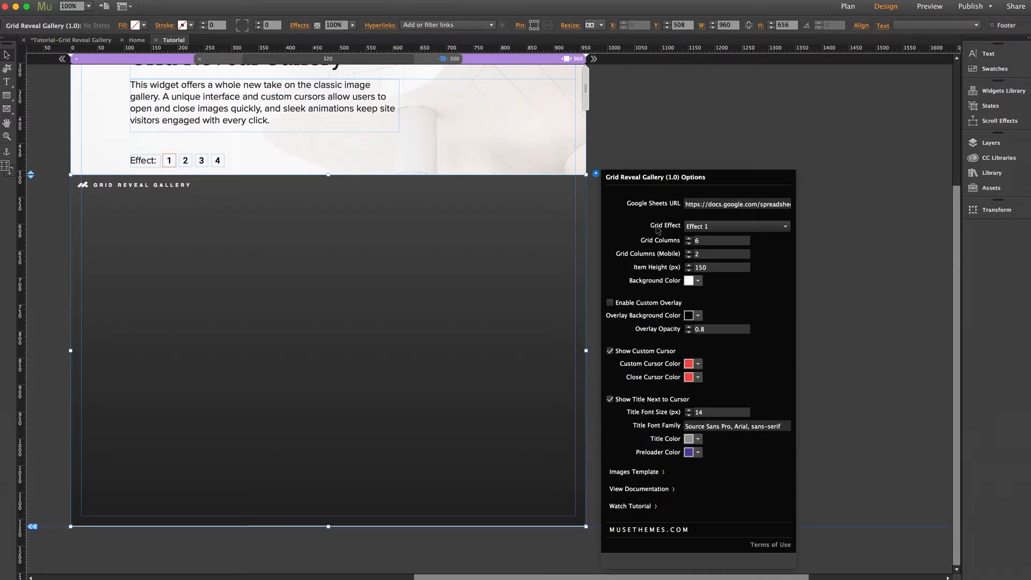
click(717, 226)
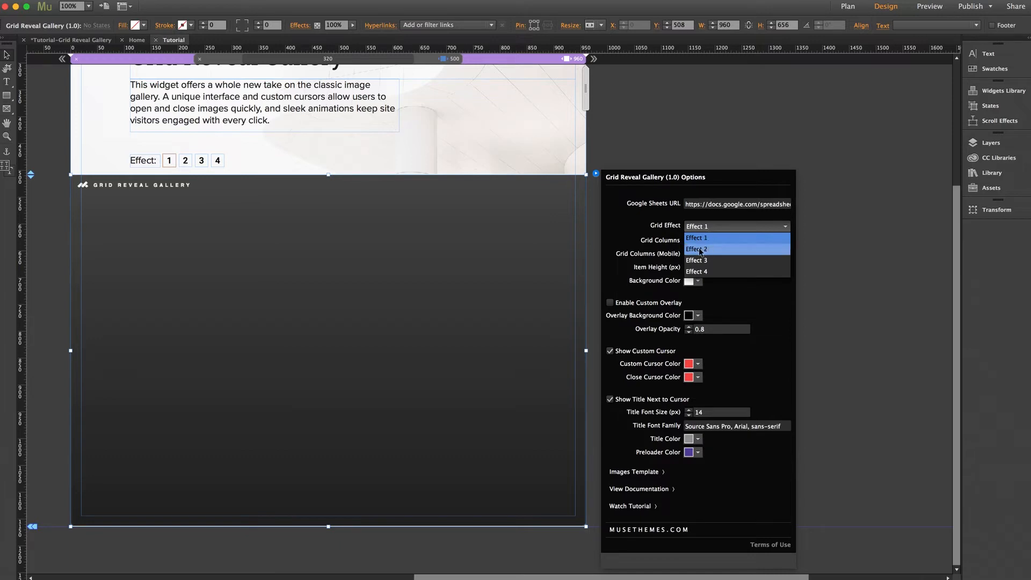
click(707, 250)
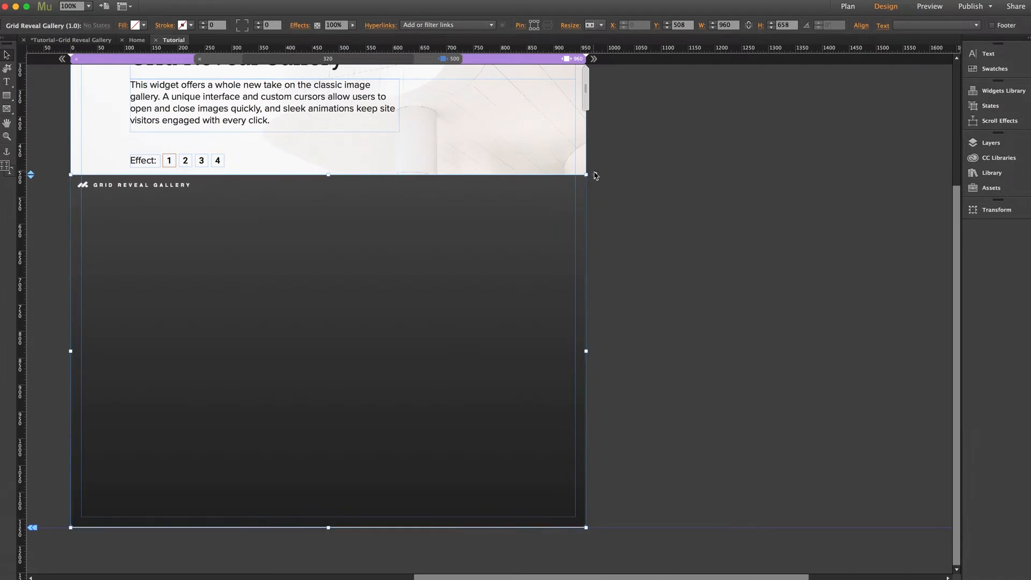
Set the gallery widget's grid columns to 5 and its item height to 250 px.
click(597, 174)
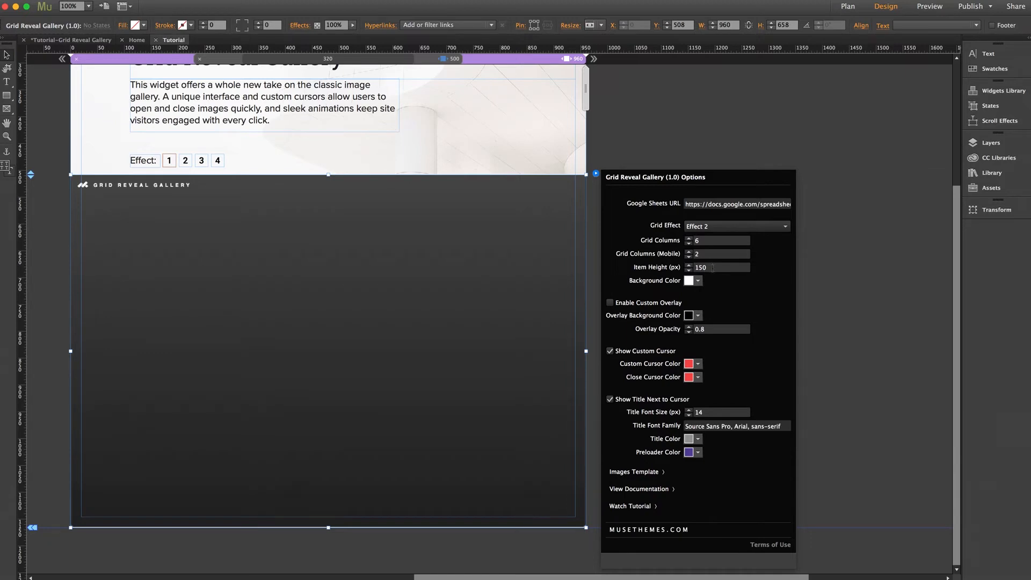
click(689, 242)
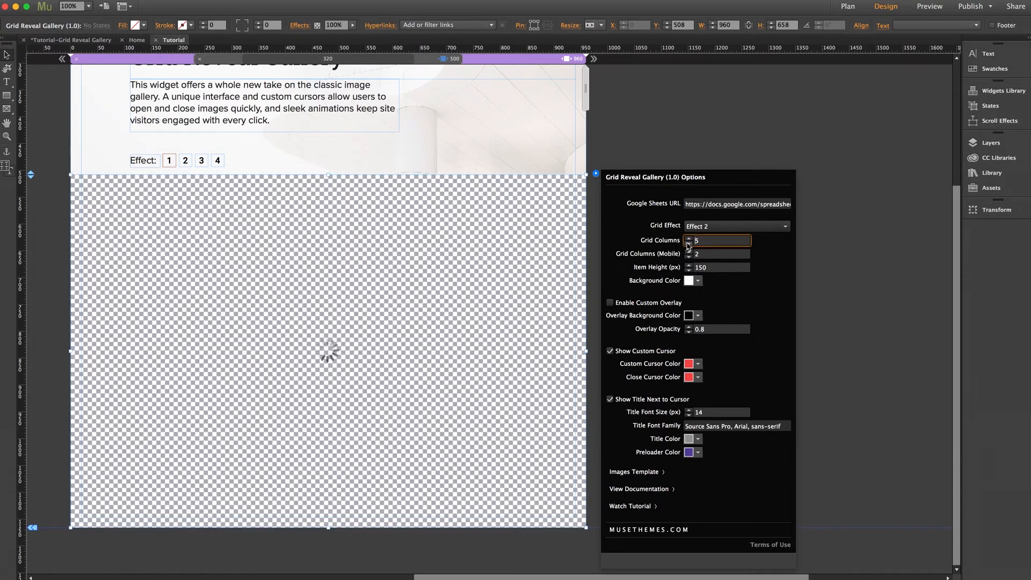
drag(697, 267, 718, 268)
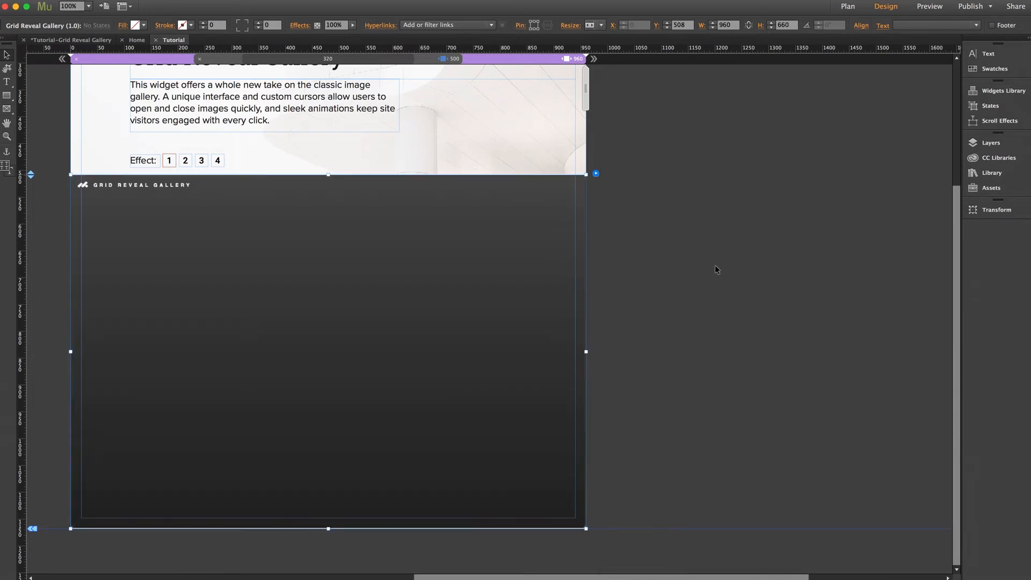
click(596, 174)
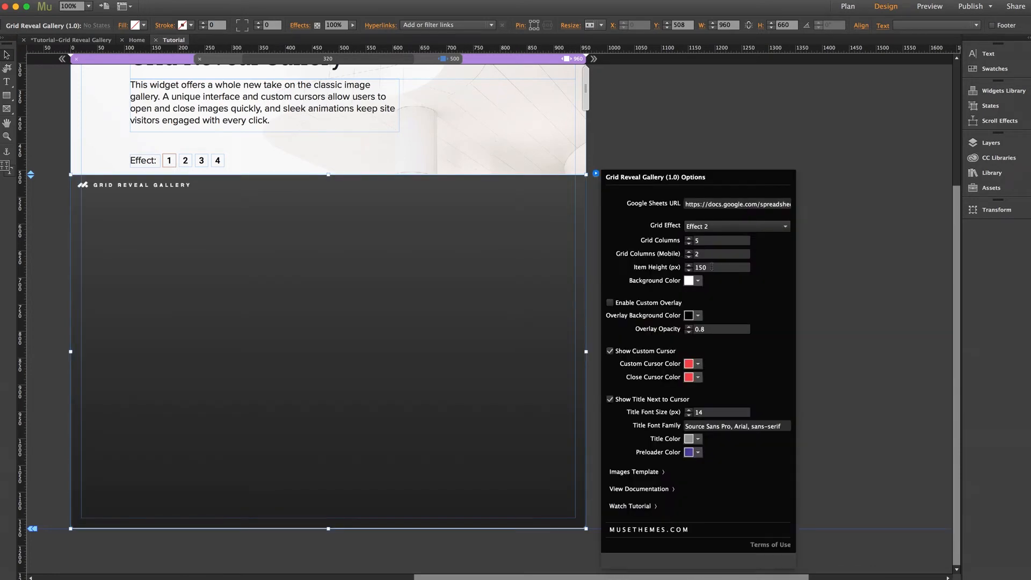
click(711, 267)
text(250)
key(Return)
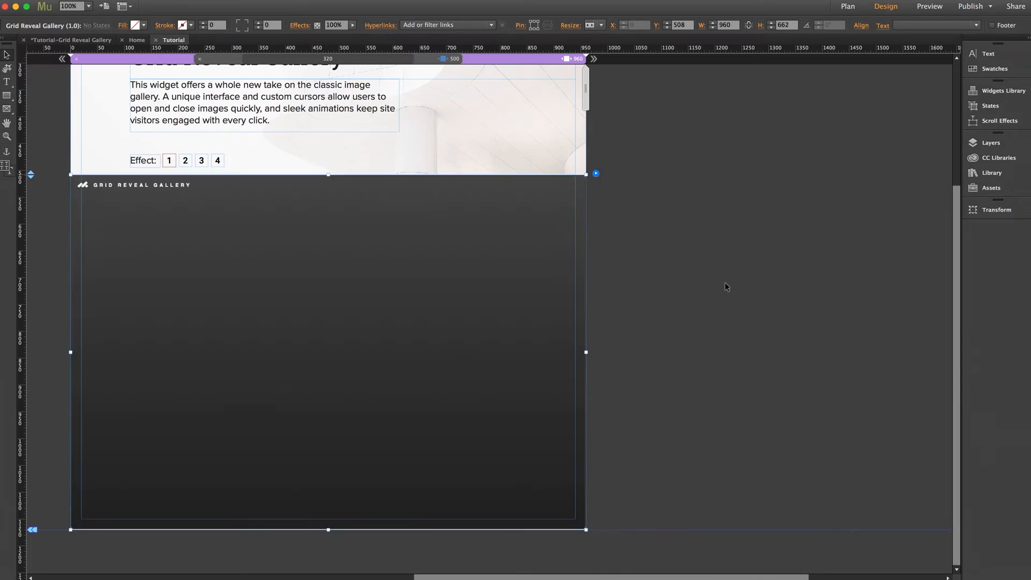
Change both the custom cursor color and the close cursor color of the gallery widget to hex FA6900.
click(597, 174)
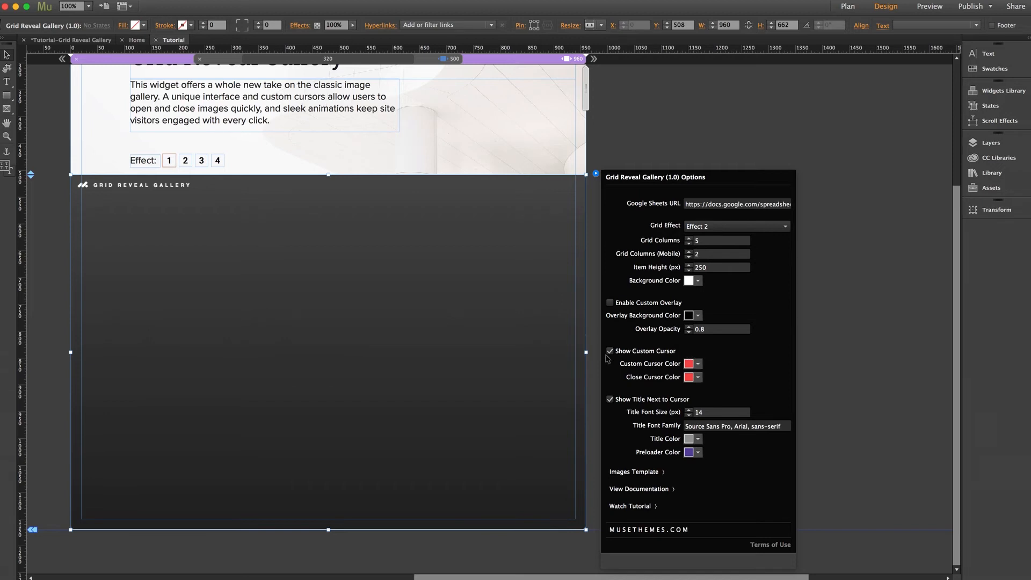
click(698, 365)
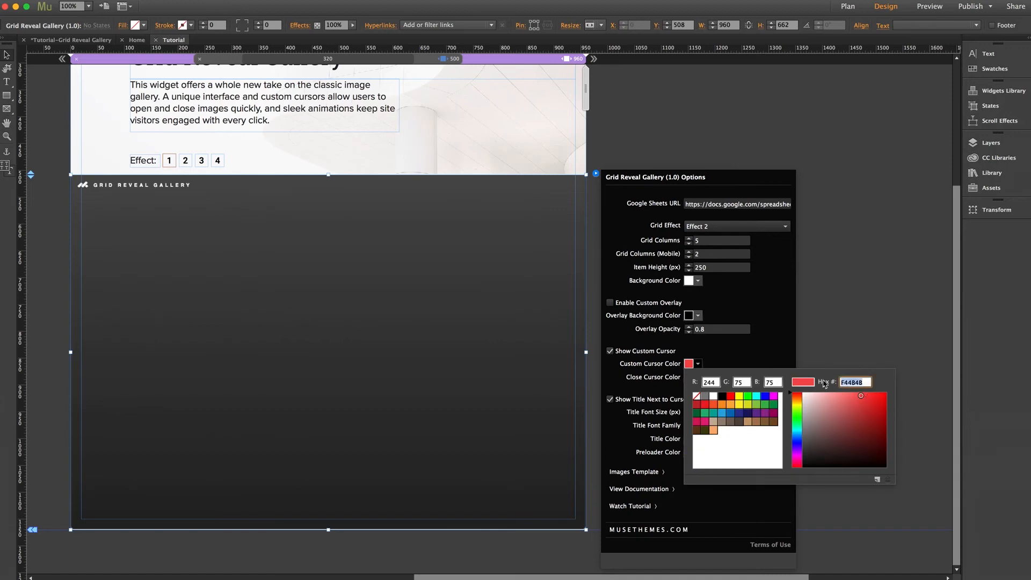
text(FA6900)
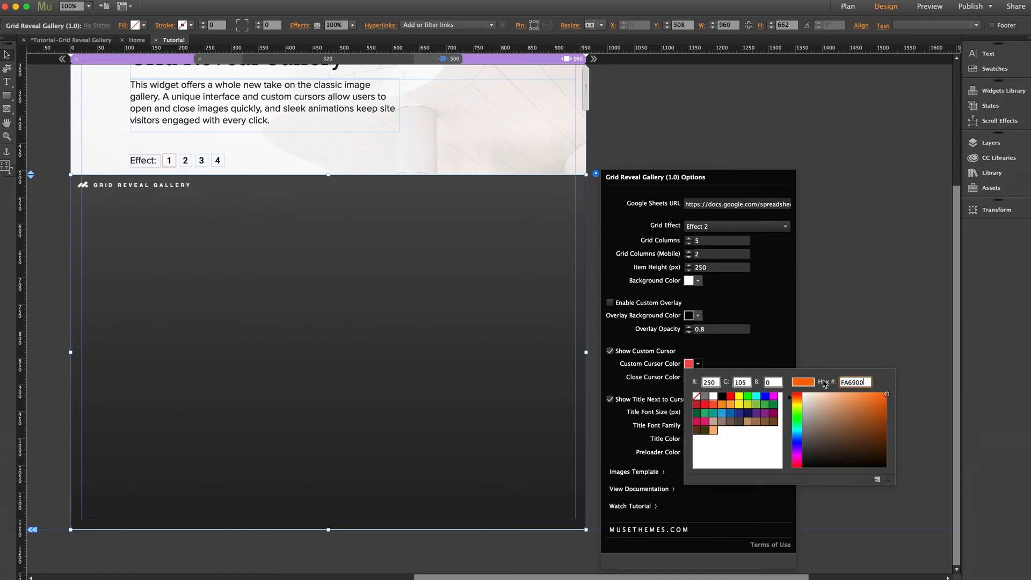
click(764, 348)
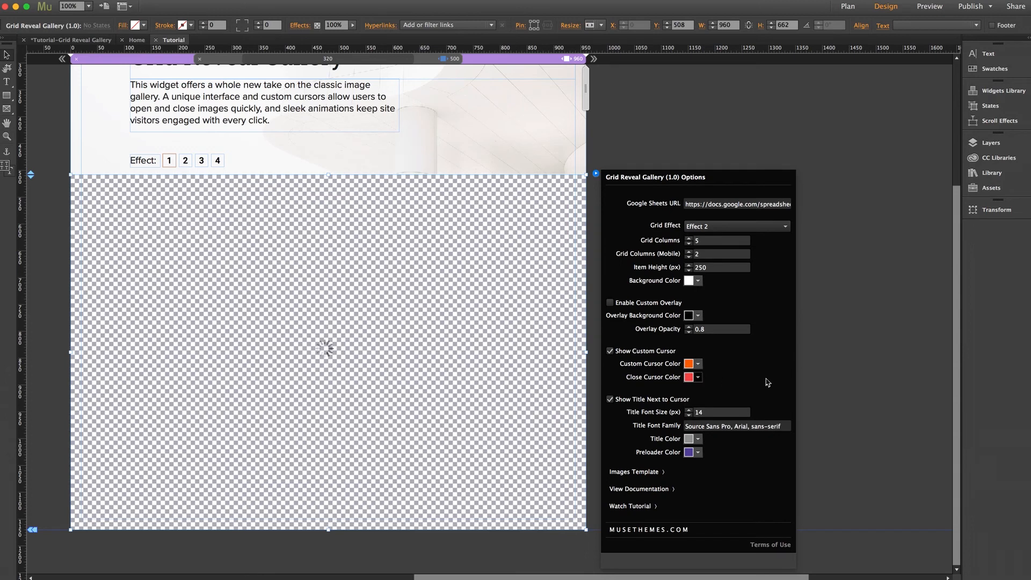
click(698, 377)
text(0FA690)
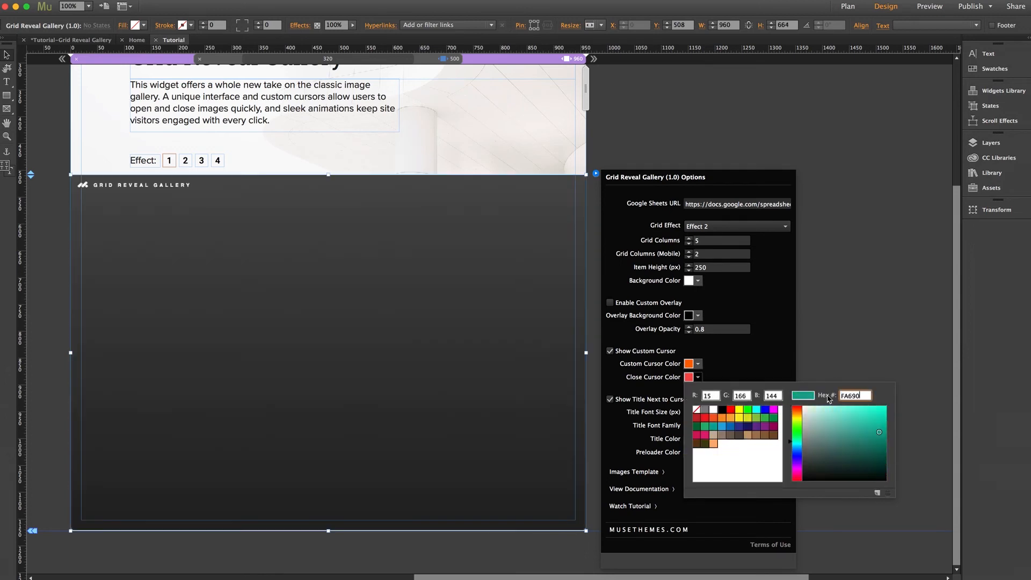
text(0)
click(752, 366)
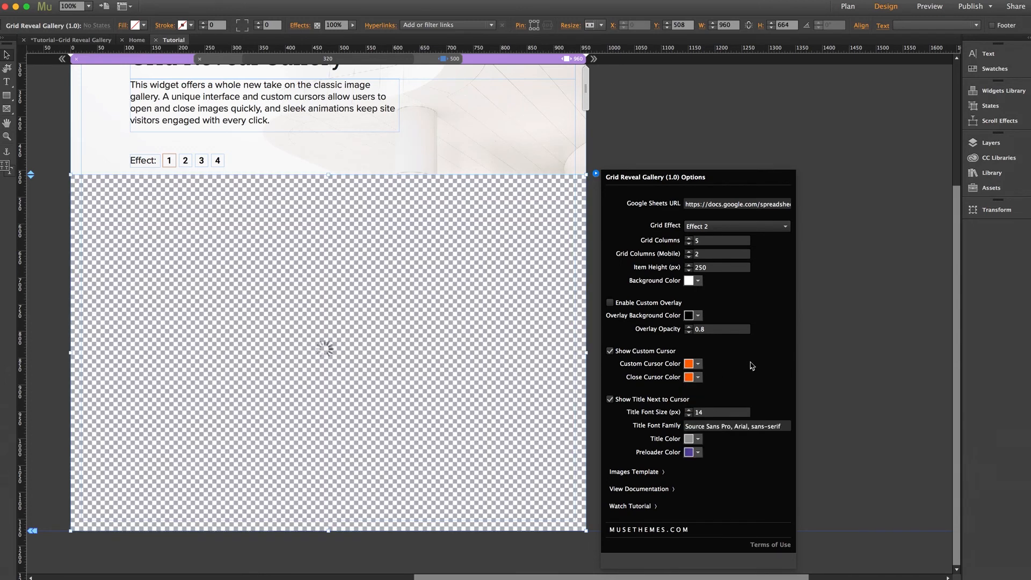
key(Escape)
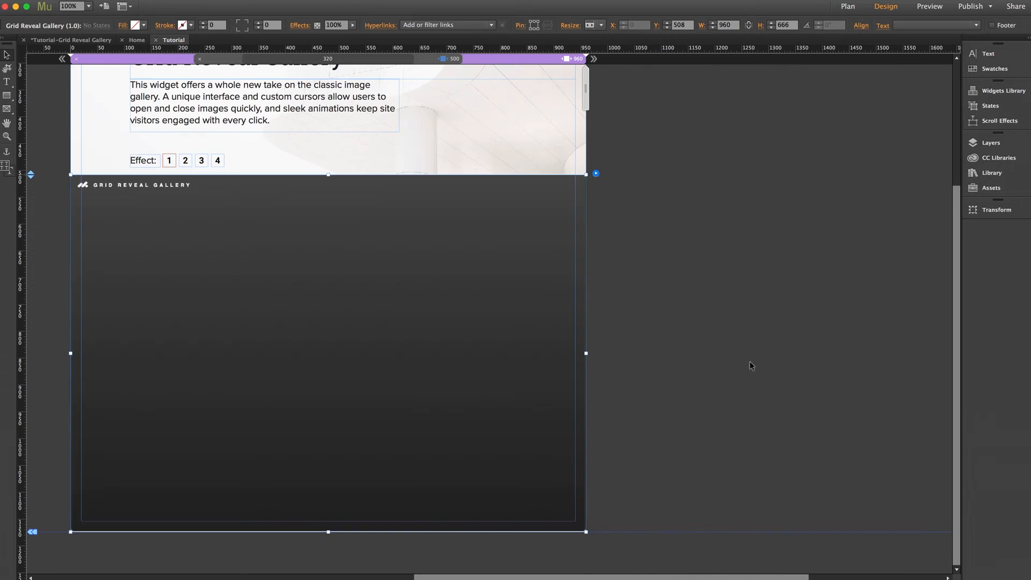
Set the gallery widget's preloader color to hex FA6900 and close its options.
click(596, 175)
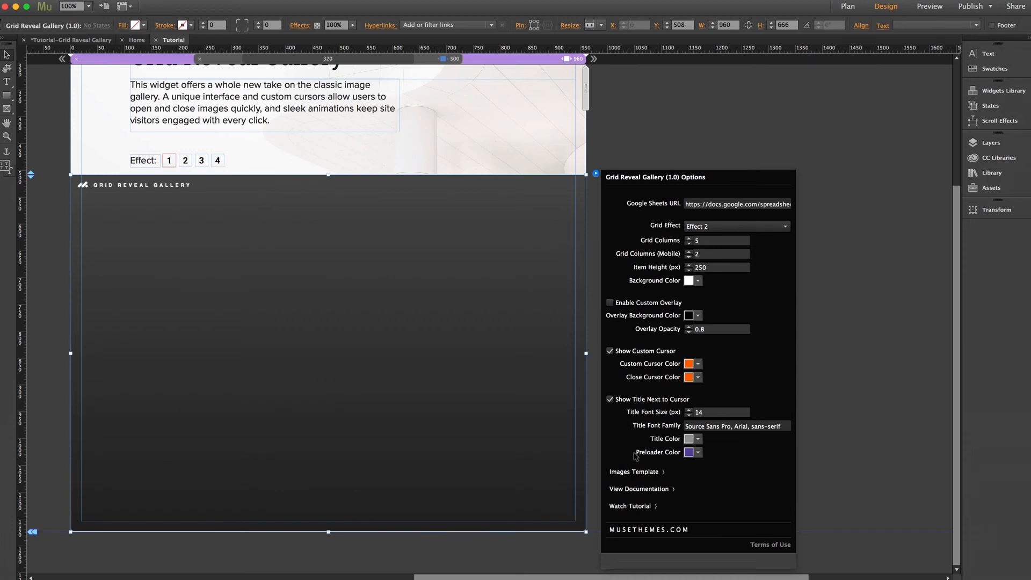
click(698, 453)
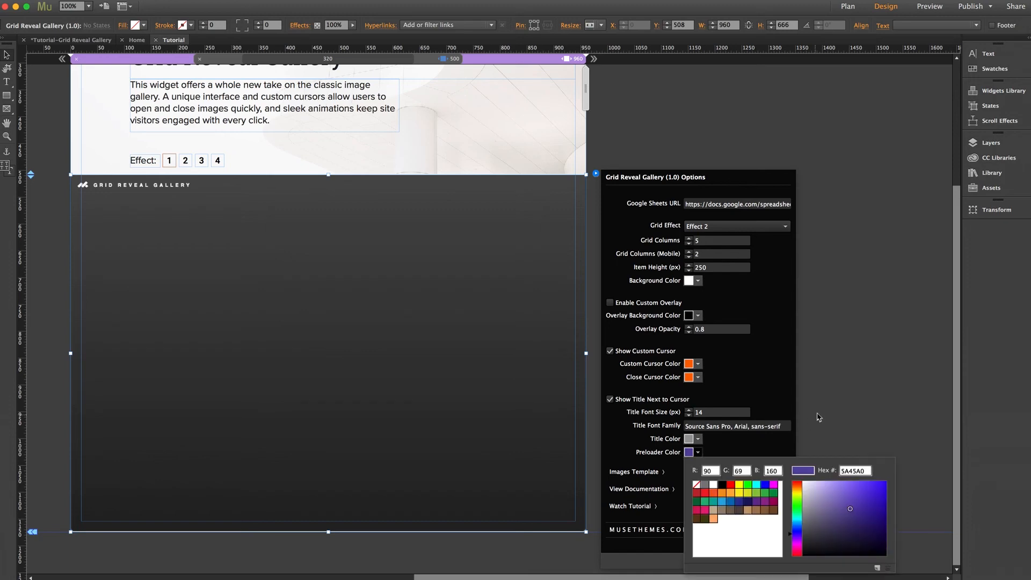
drag(865, 473, 832, 473)
text(FA6900)
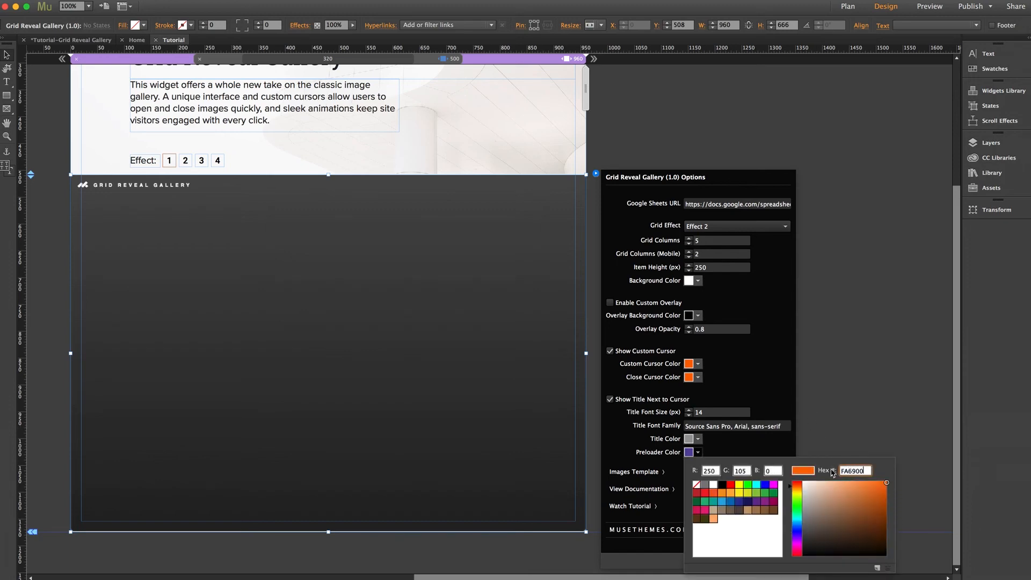
key(Return)
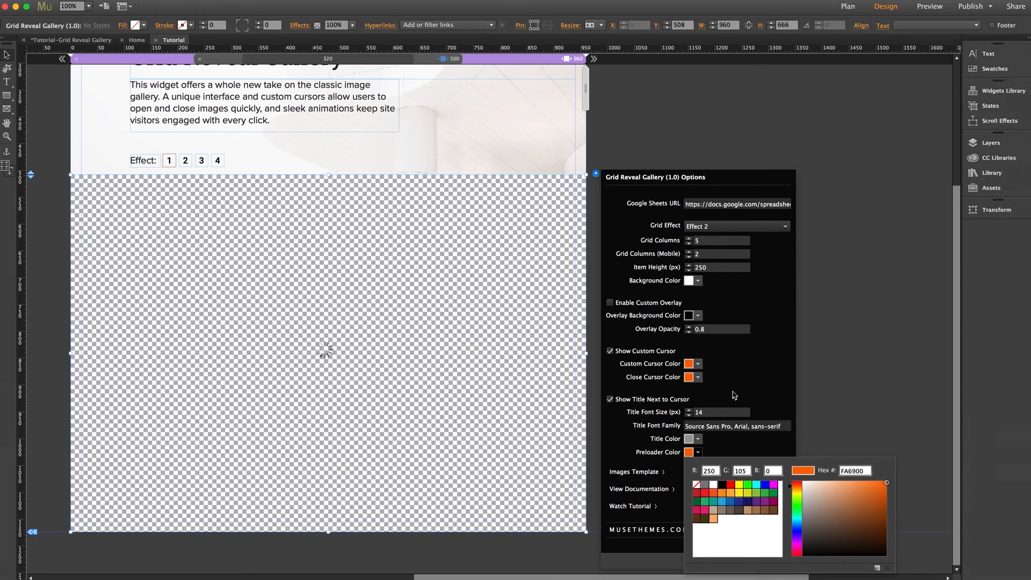
click(862, 382)
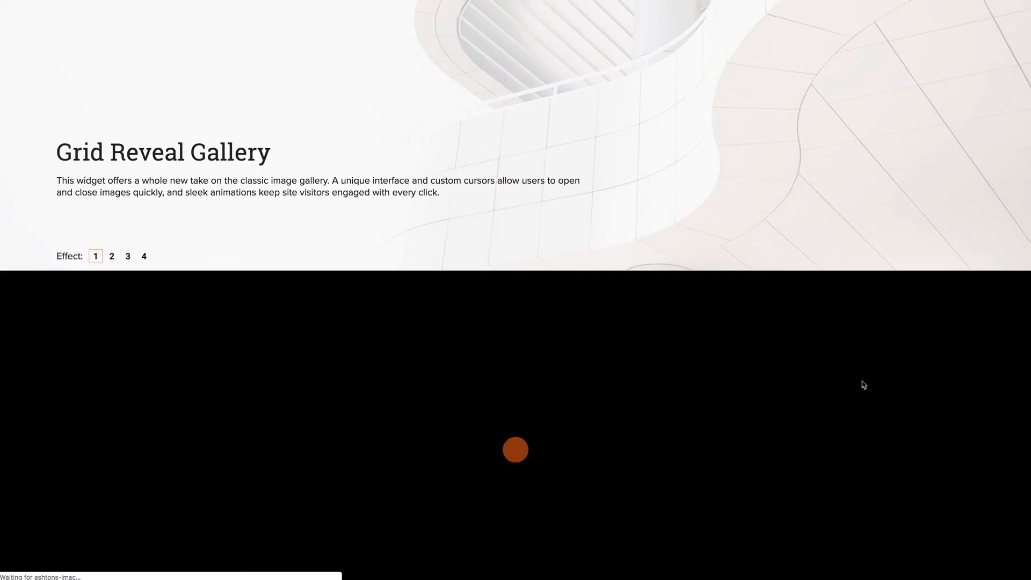
Examine the gallery in the browser preview by browsing the grid, then opening and closing the Harmony Building image.
scroll(536, 357, down, 1)
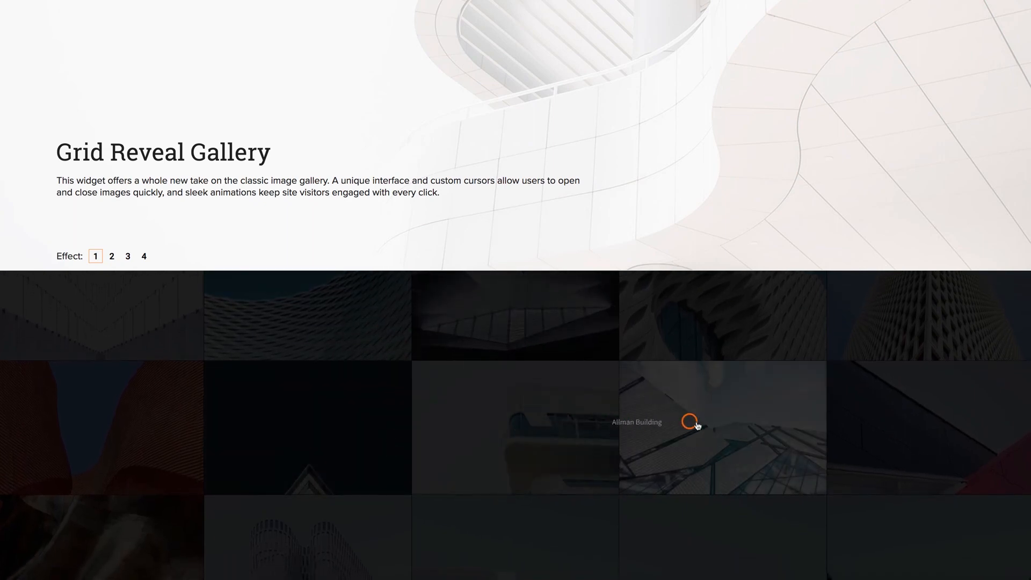
scroll(641, 309, up, 1)
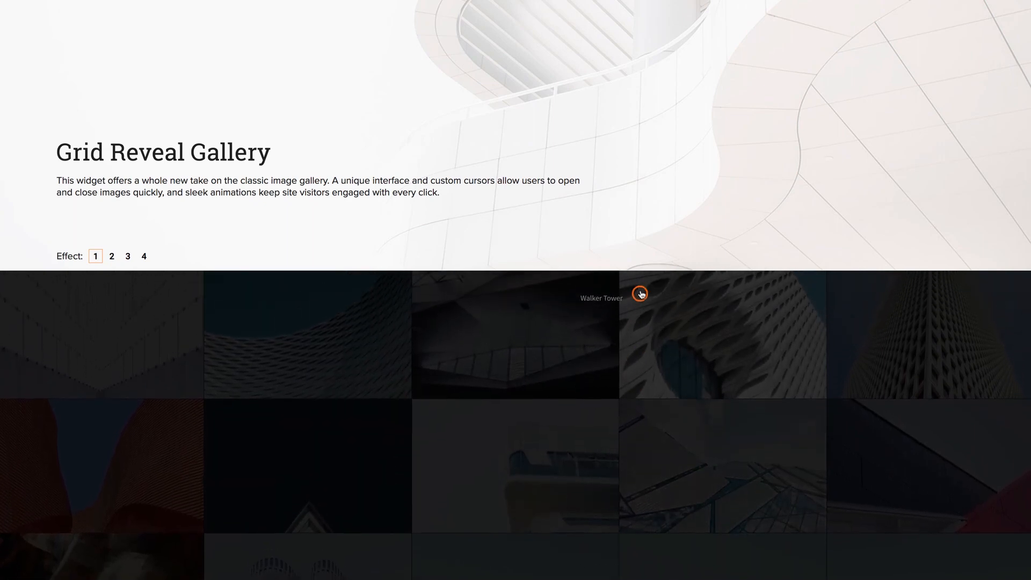
scroll(591, 317, down, 1)
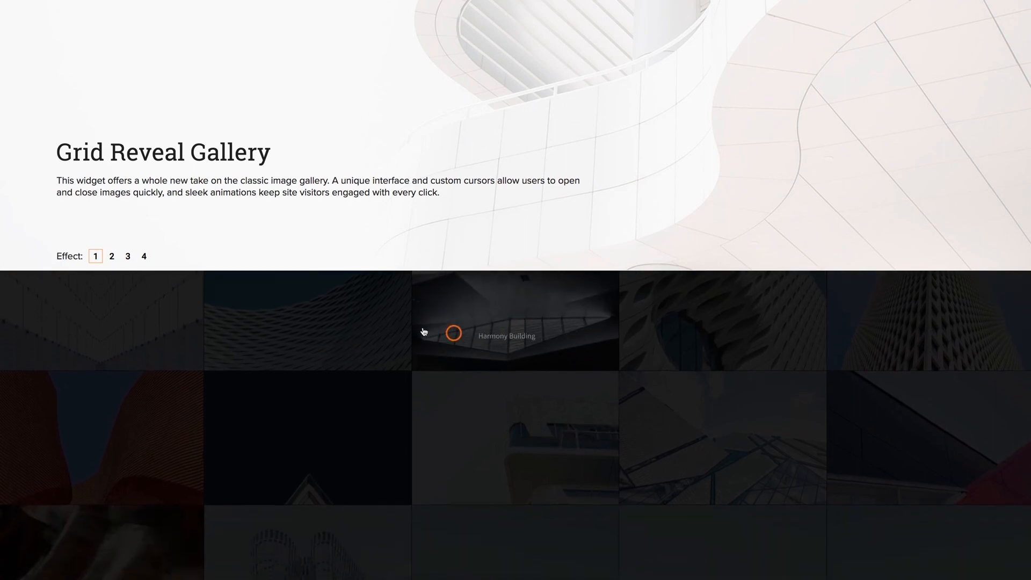
scroll(504, 315, up, 1)
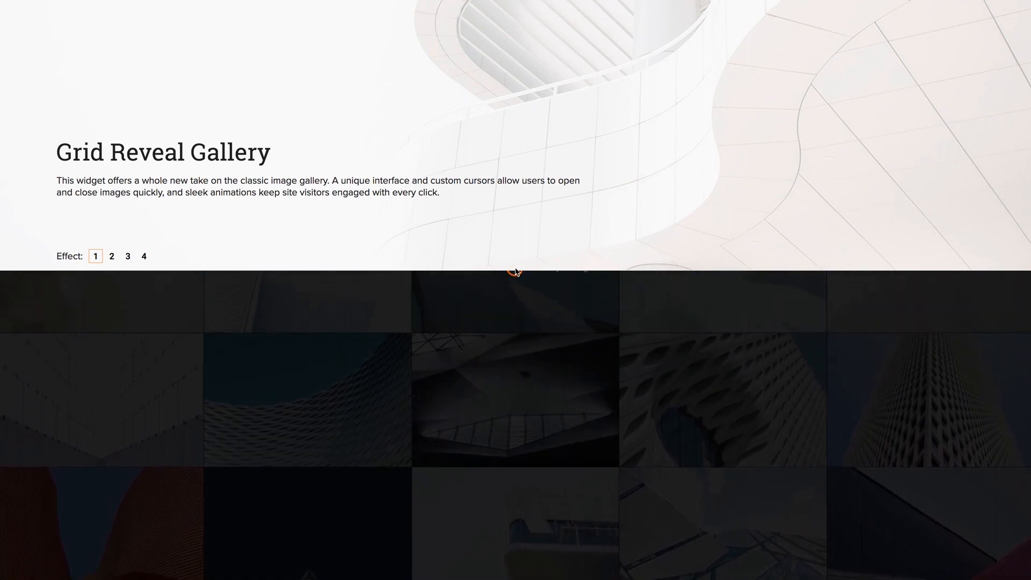
scroll(516, 304, down, 1)
click(522, 331)
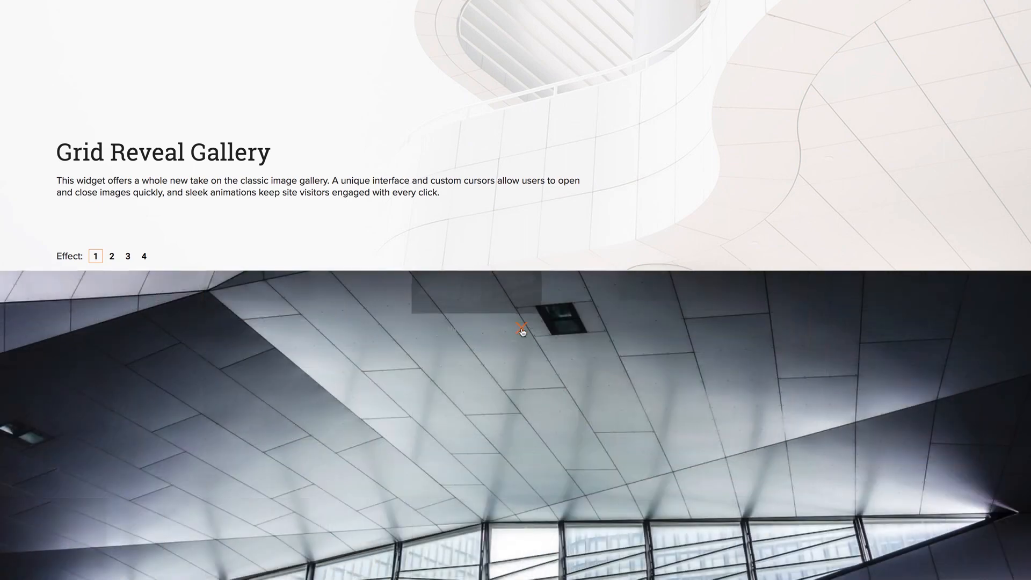
click(524, 331)
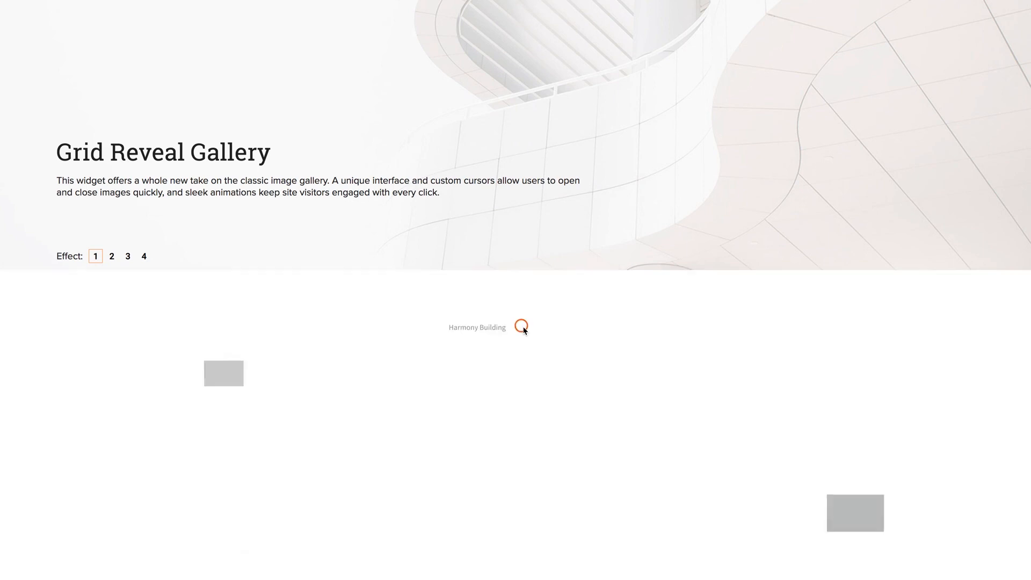